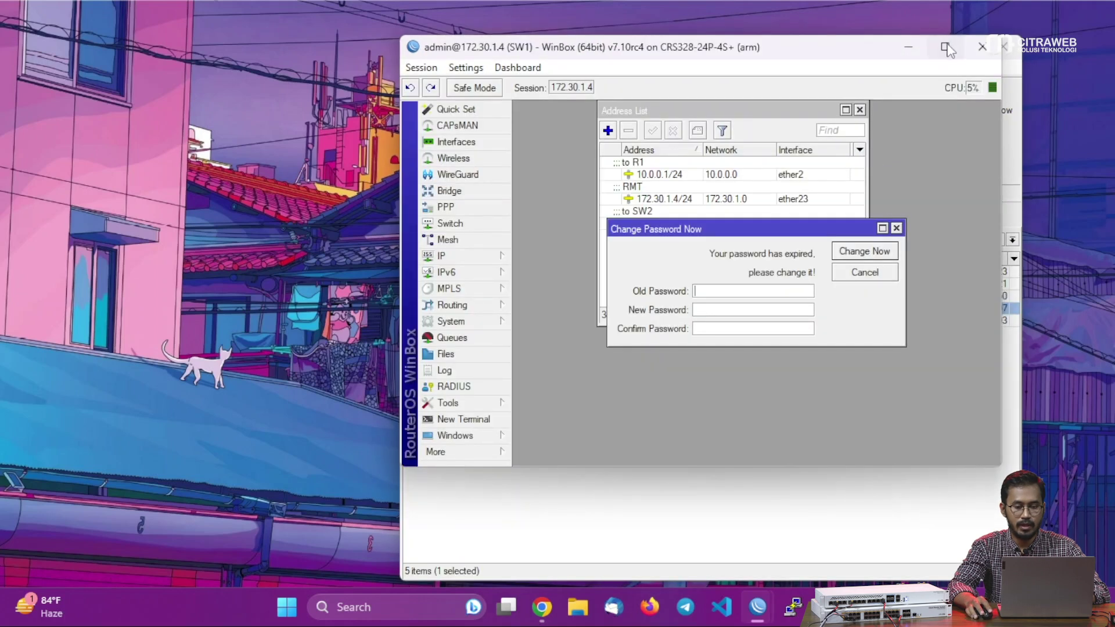
Maximize the SW1 session window and dismiss its password change dialog and address list.
left_click(945, 47)
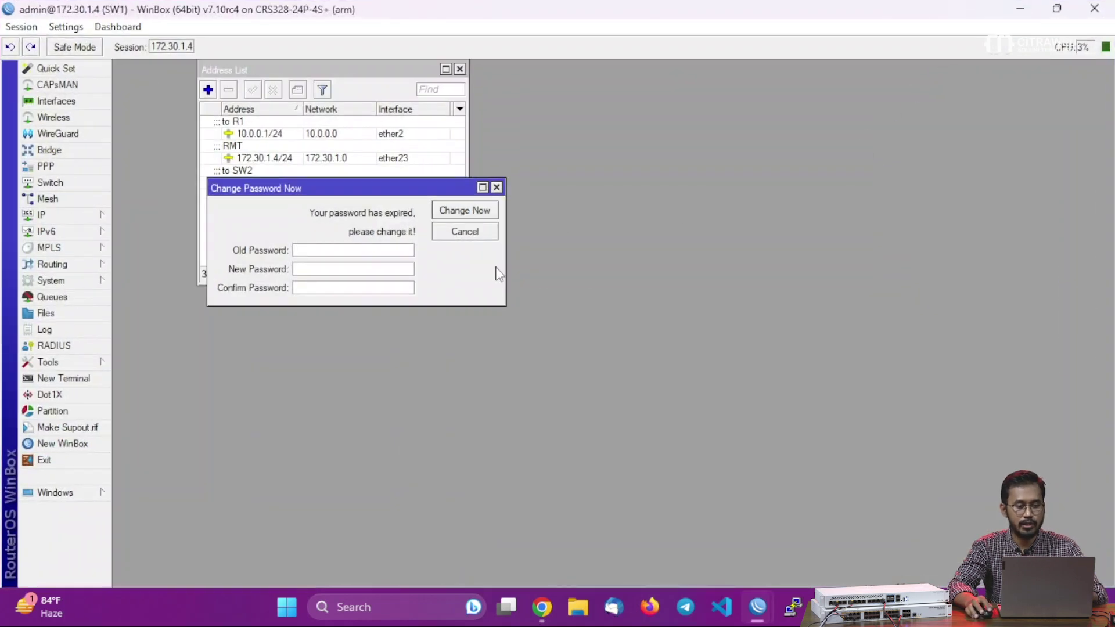
left_click(464, 231)
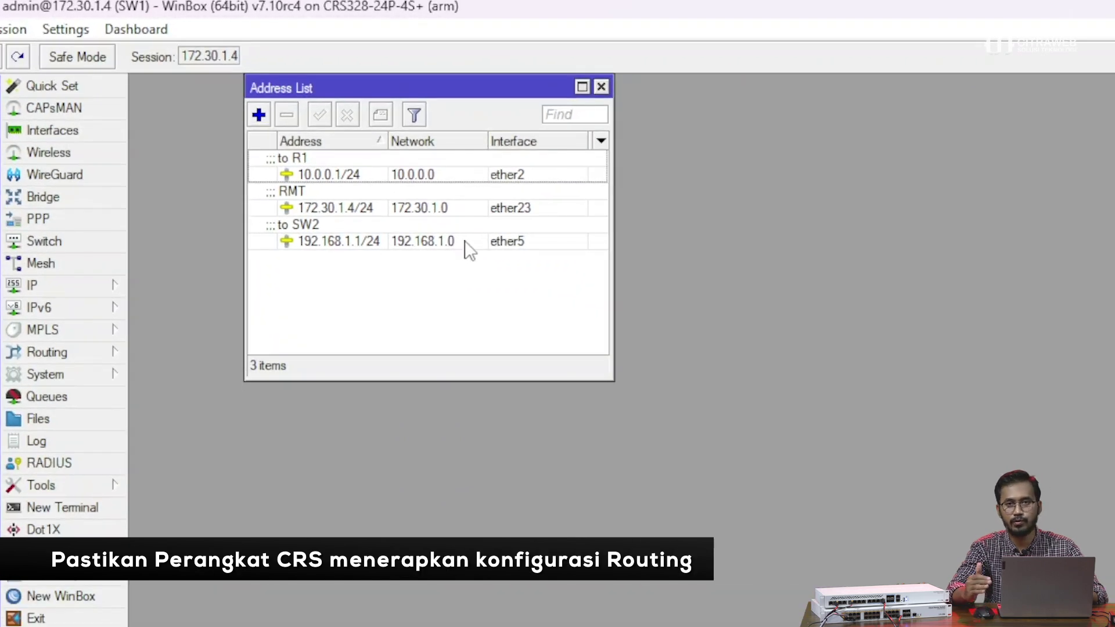
key("Escape")
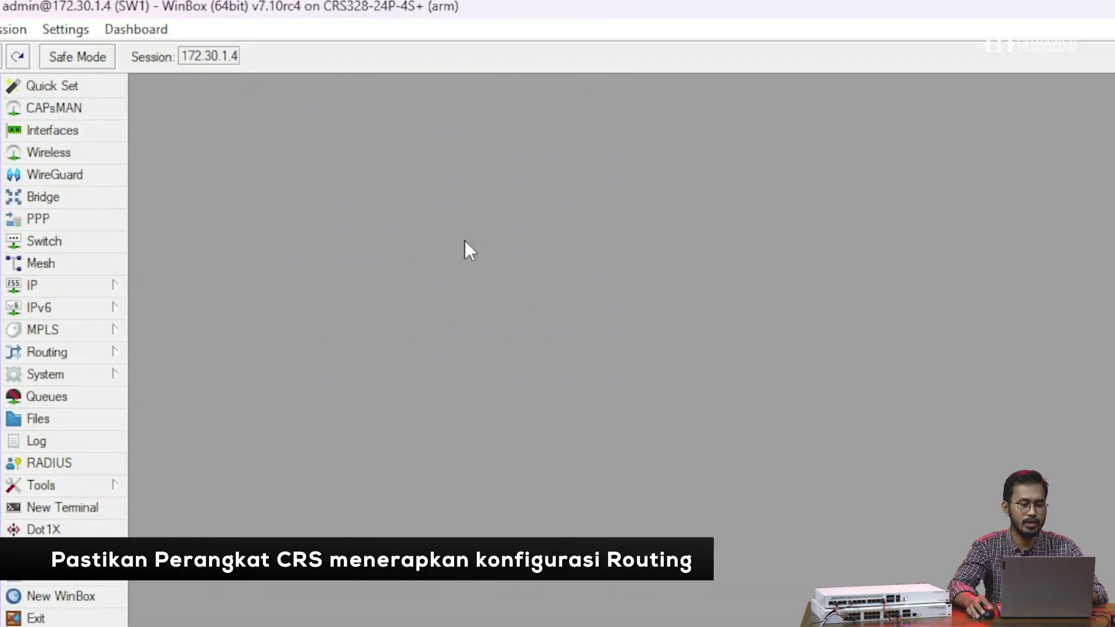
Open the OSPF configuration on SW1 and review its instances, areas and interface templates.
left_click(81, 290)
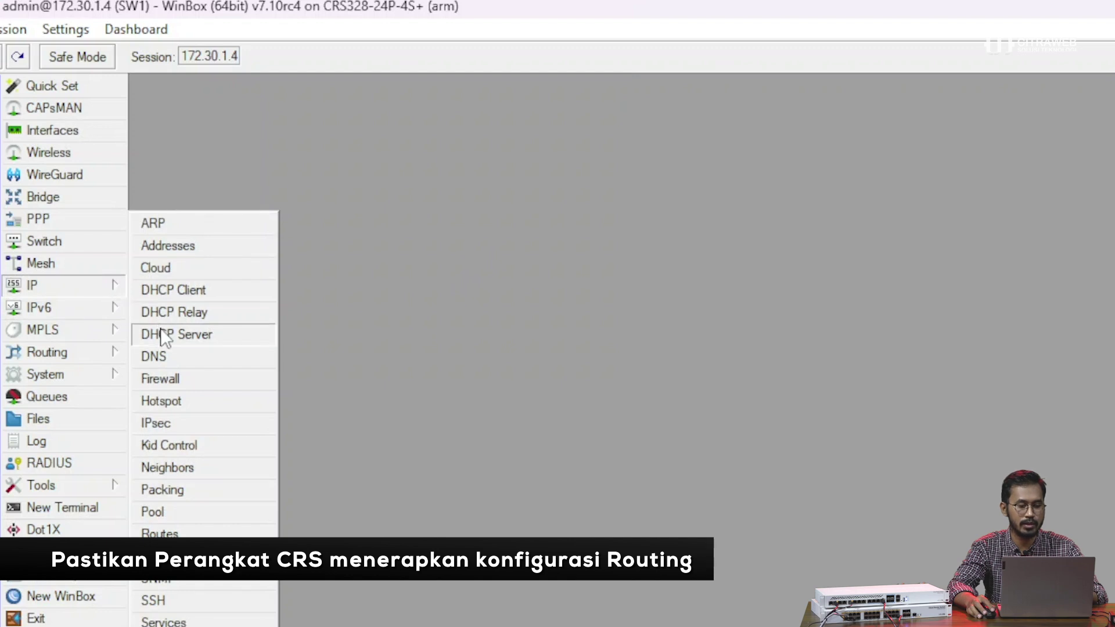
left_click(95, 354)
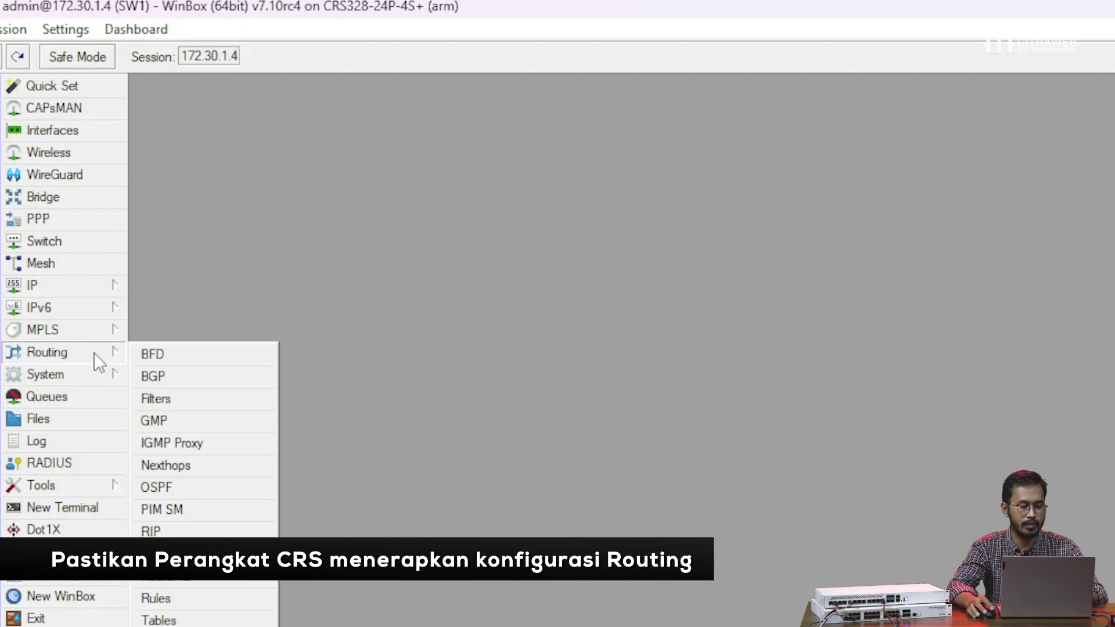
left_click(224, 490)
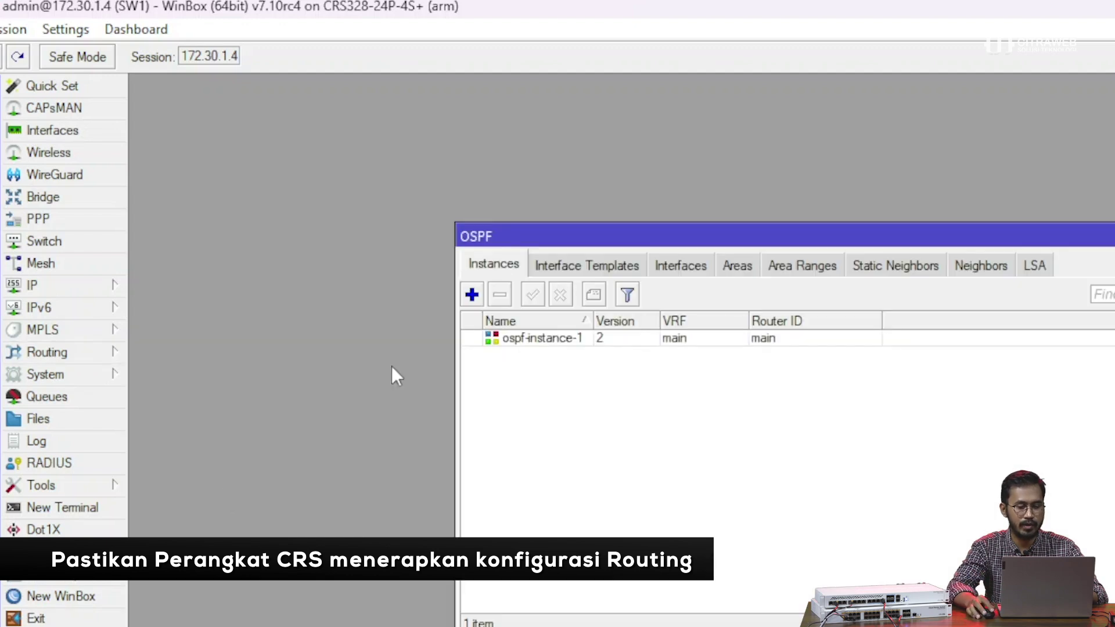
left_click_drag(515, 235, 246, 138)
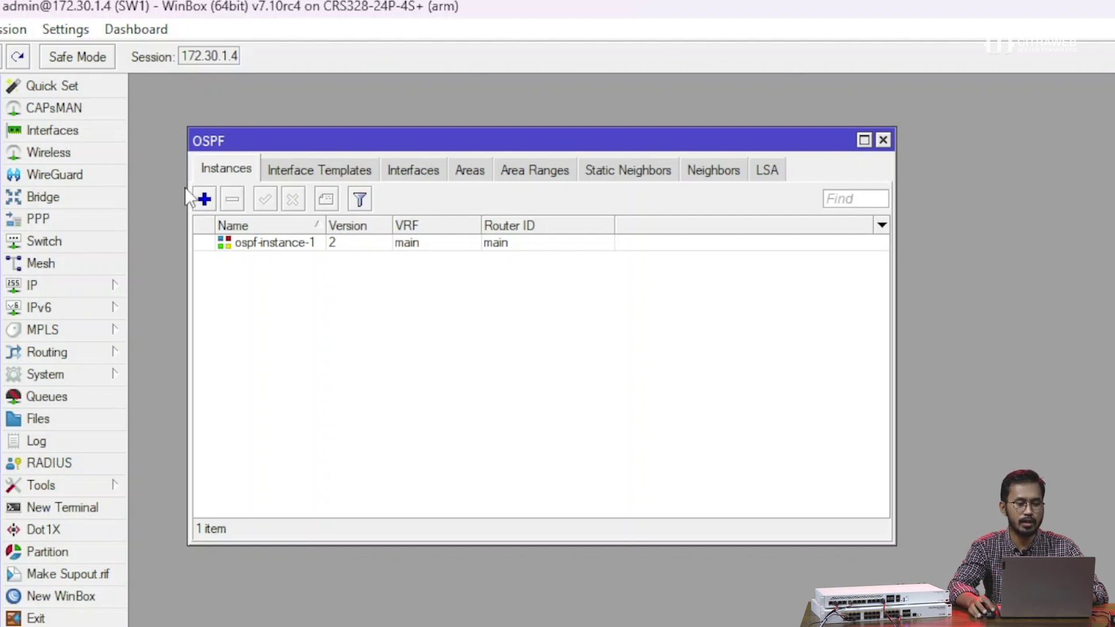
left_click(461, 175)
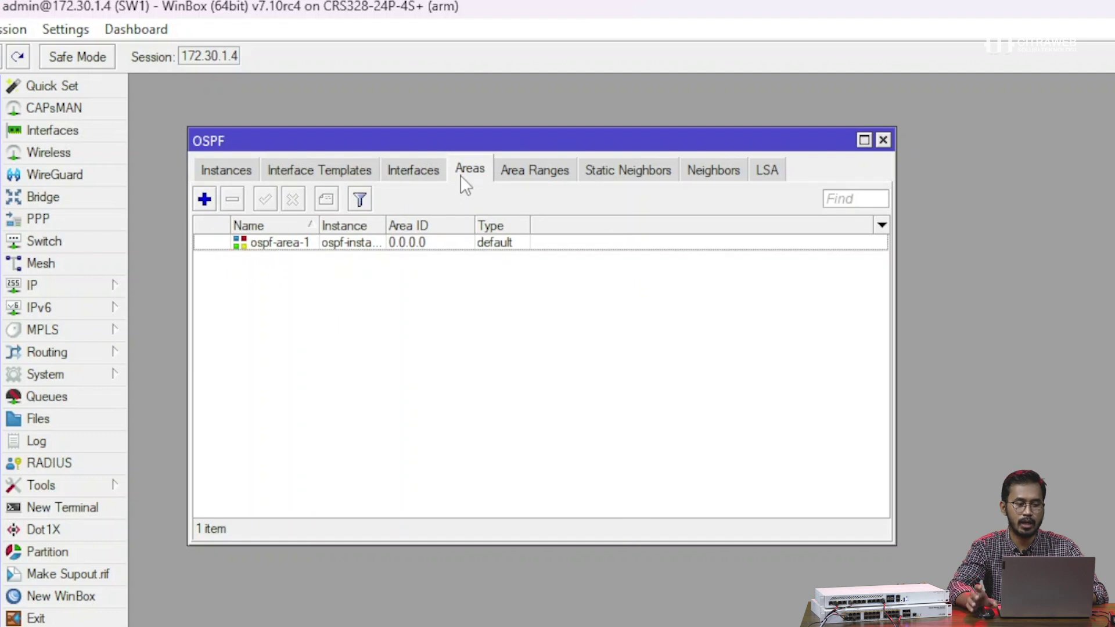
left_click(363, 171)
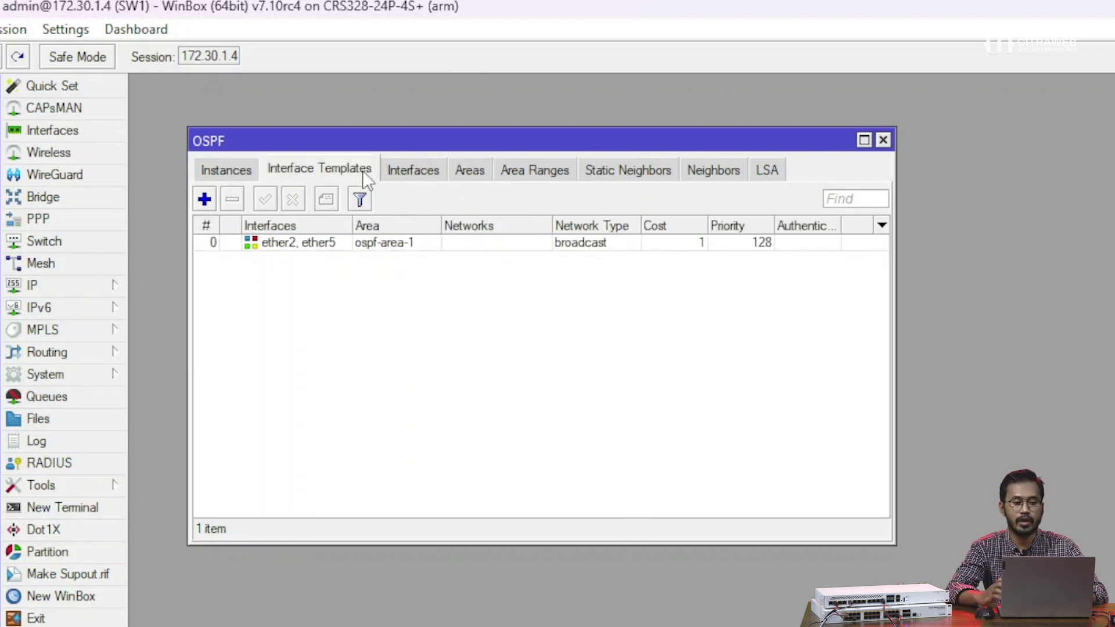
left_click_drag(379, 144, 327, 90)
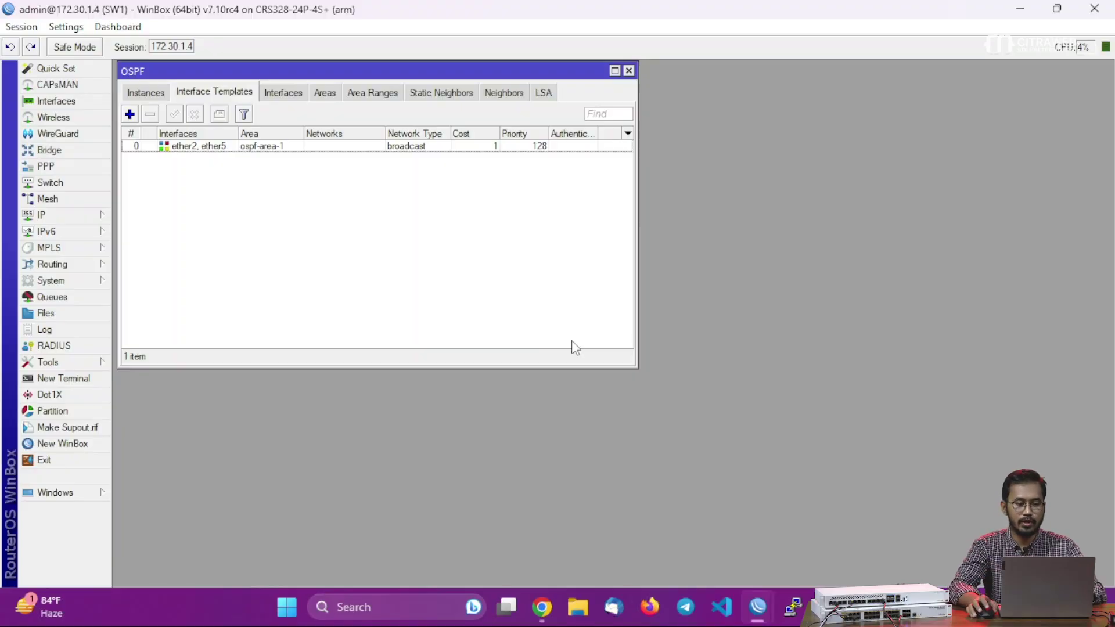
Restore the SW1 window to a smaller size, move it aside, and connect to neighbor SW2 at 172.30.1.5.
double_click(249, 13)
left_click_drag(358, 45, 299, 32)
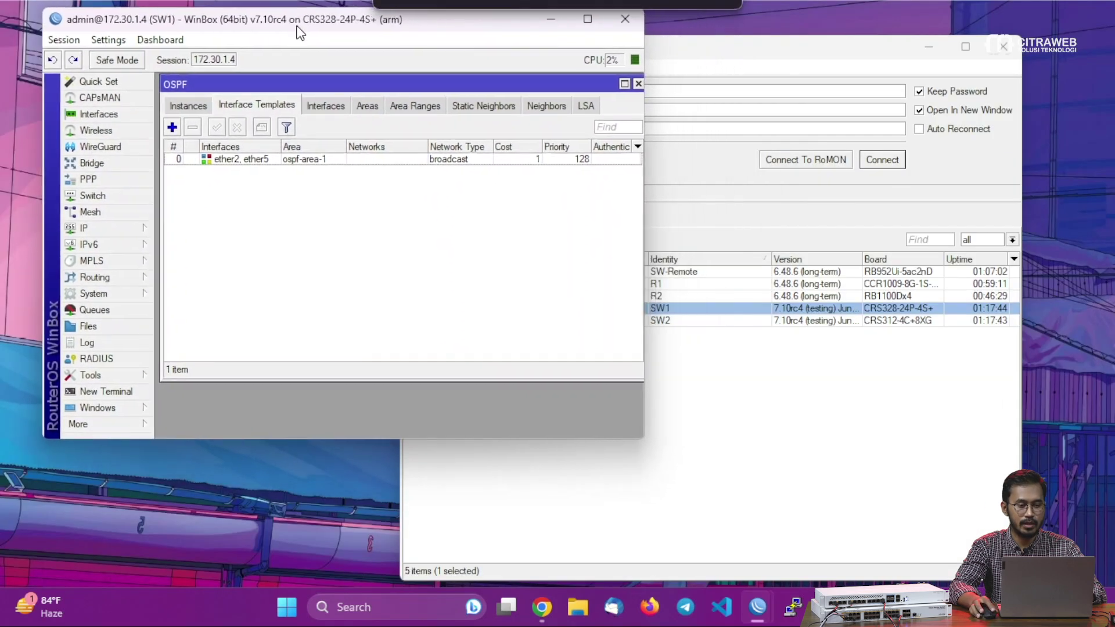
left_click(761, 64)
left_click(668, 320)
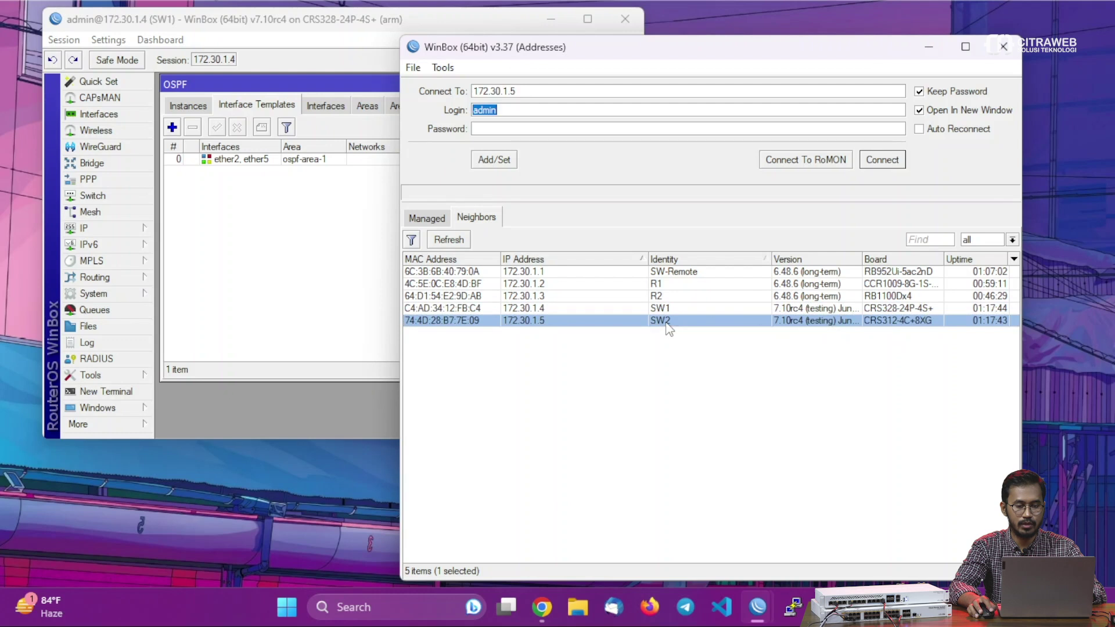
left_click(874, 165)
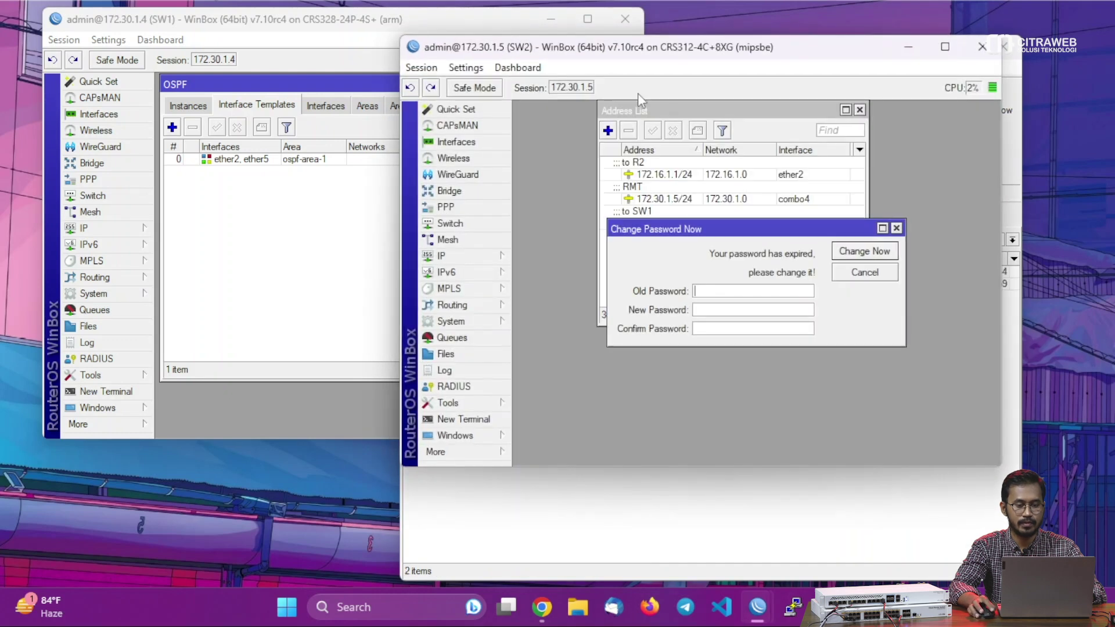
Move the SW2 session window aside and connect to neighbor R1 at 172.30.1.2.
left_click_drag(580, 19, 712, 28)
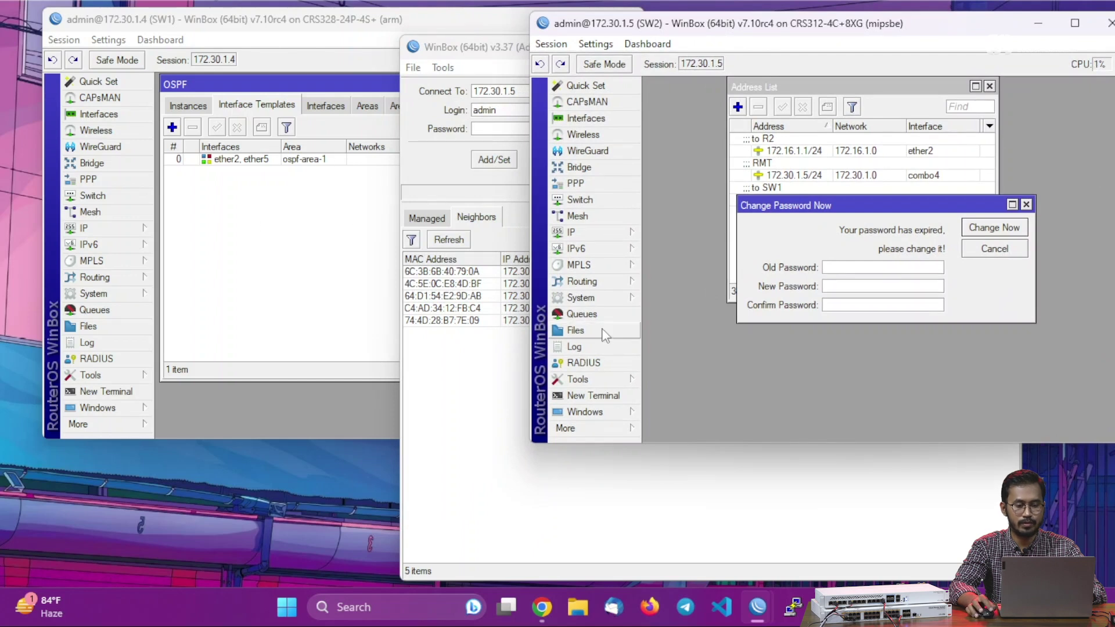
left_click(451, 391)
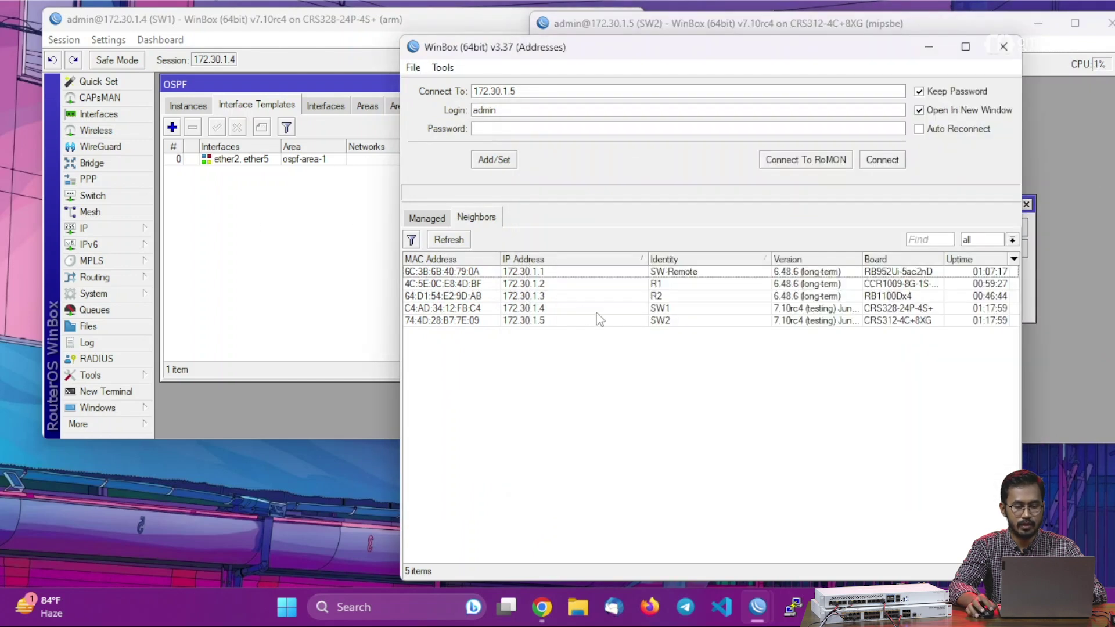
left_click(526, 287)
left_click(883, 160)
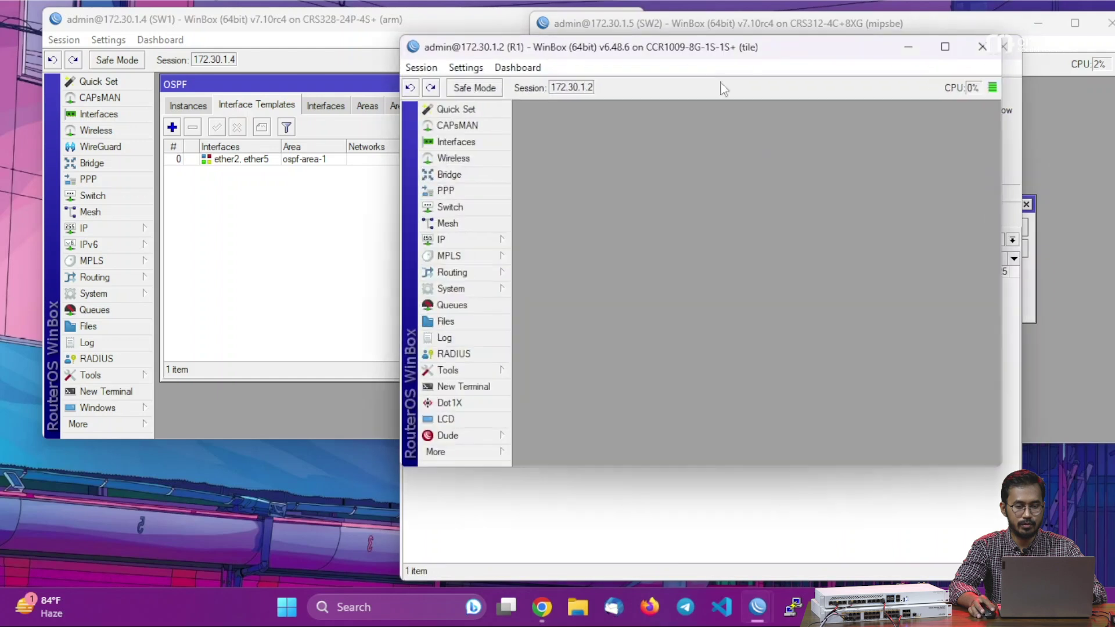
Return to the WinBox neighbor list and connect to R2 at 172.30.1.3.
left_click(809, 407)
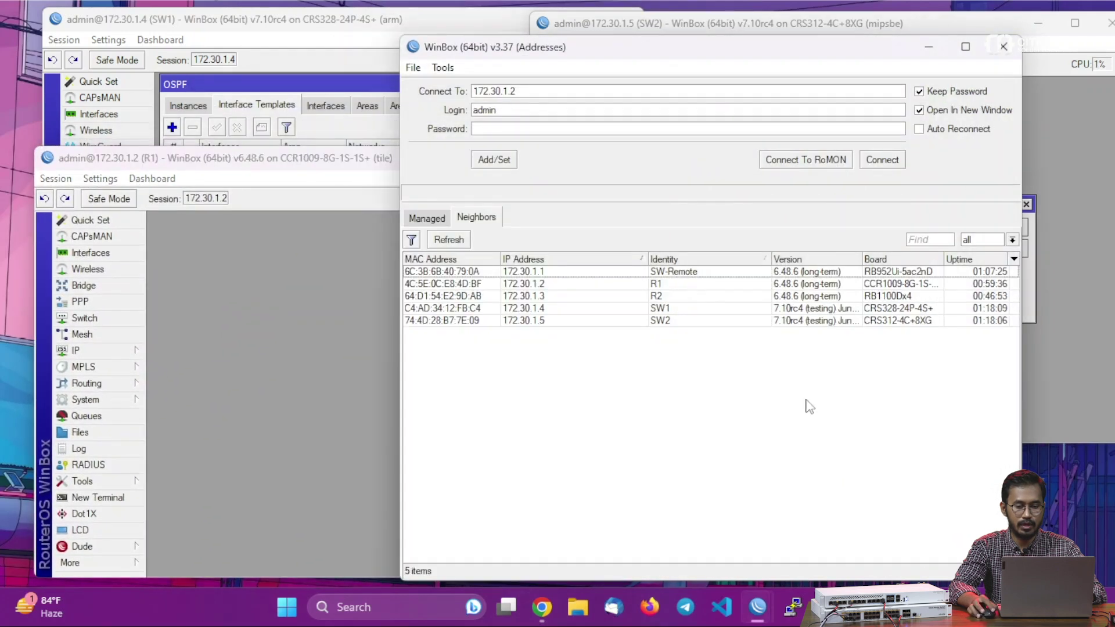
left_click(589, 299)
left_click(903, 166)
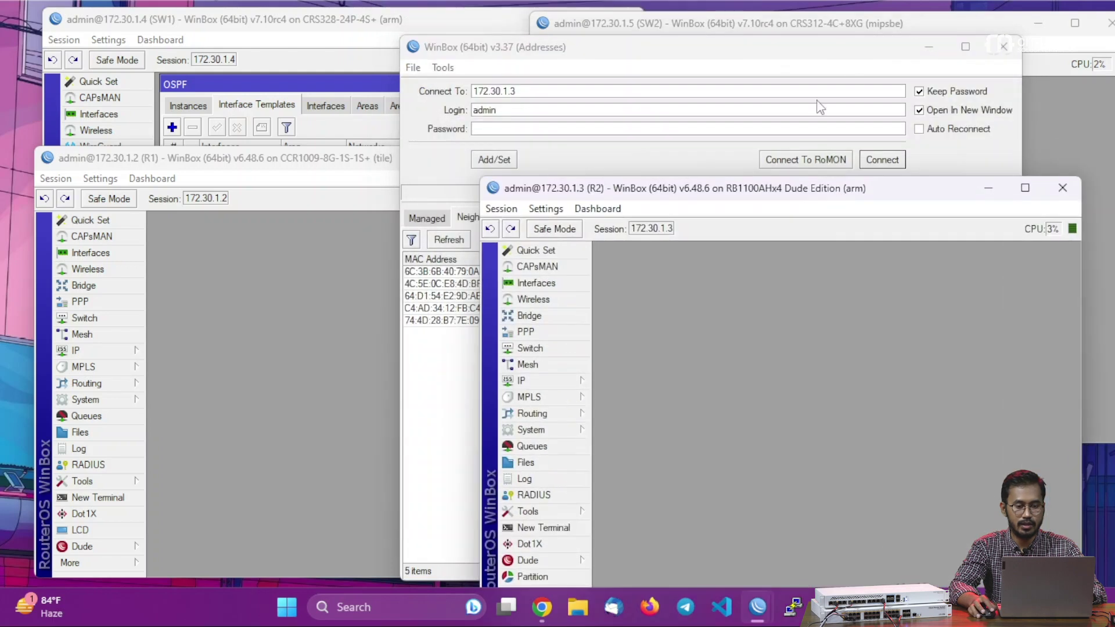
Minimize the connection window and tile the four sessions in a two-by-two grid, with SW1 and SW2 above R1 and R2.
left_click(929, 47)
left_click_drag(420, 36, 1, 2)
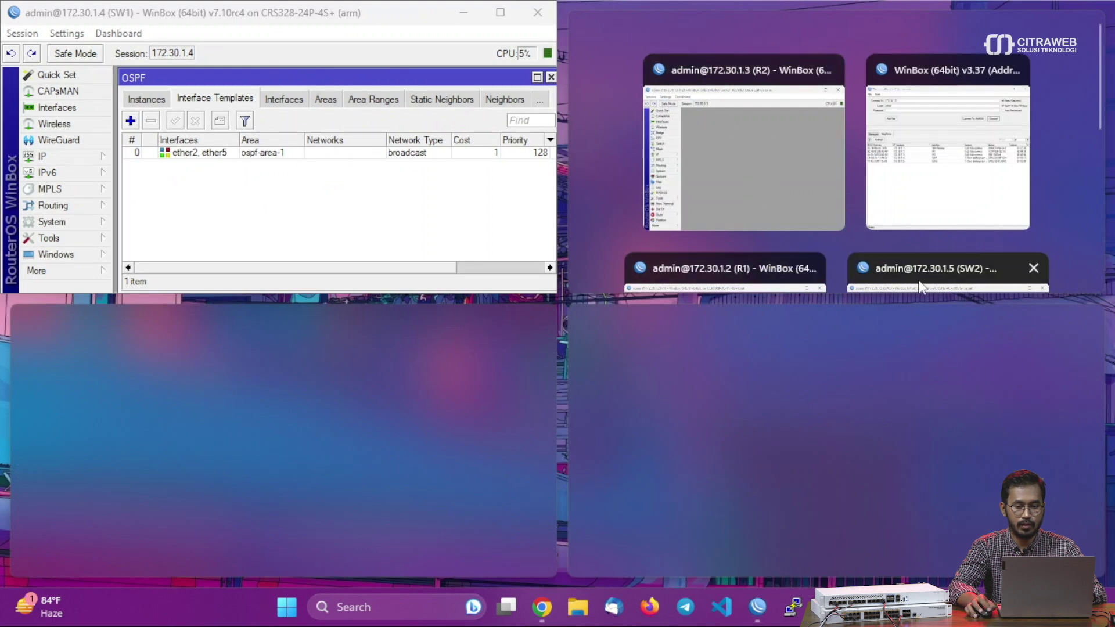
left_click(898, 256)
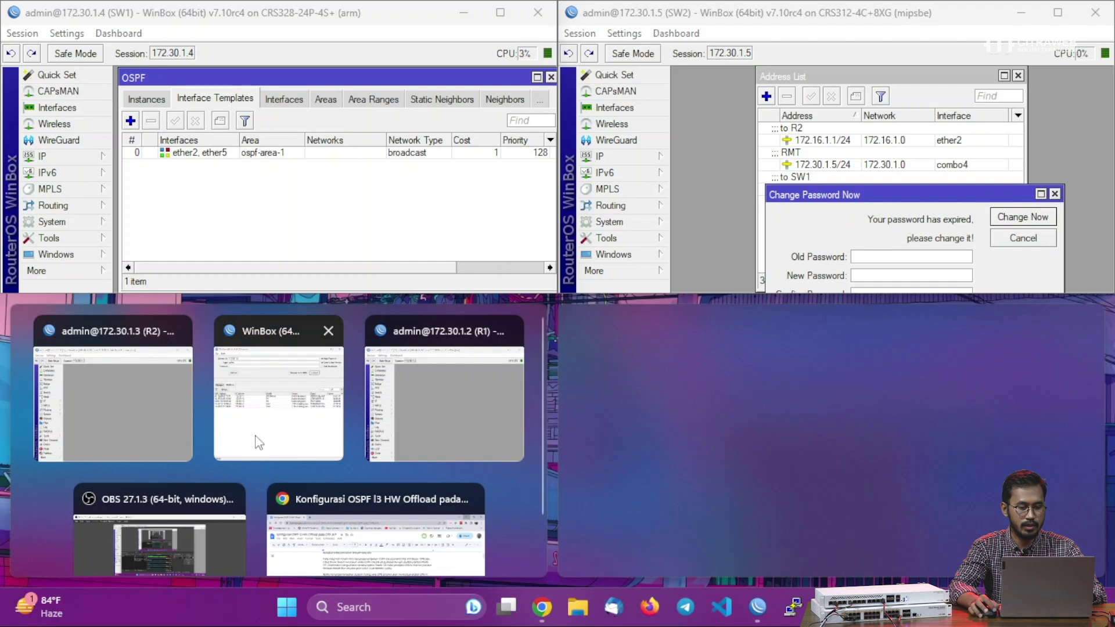
left_click(402, 357)
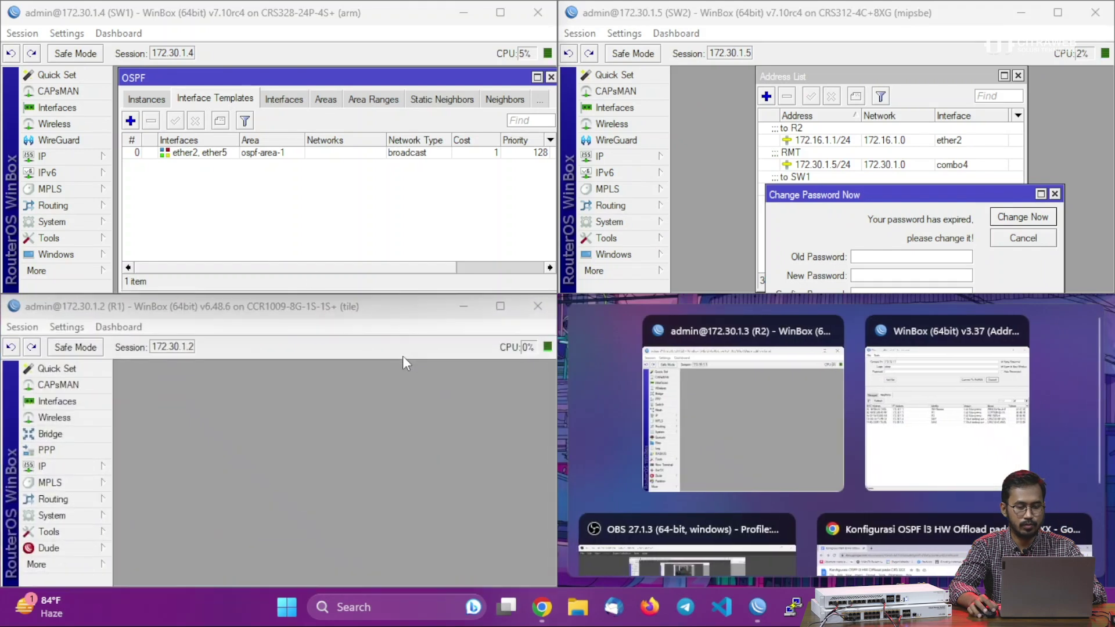
left_click(737, 364)
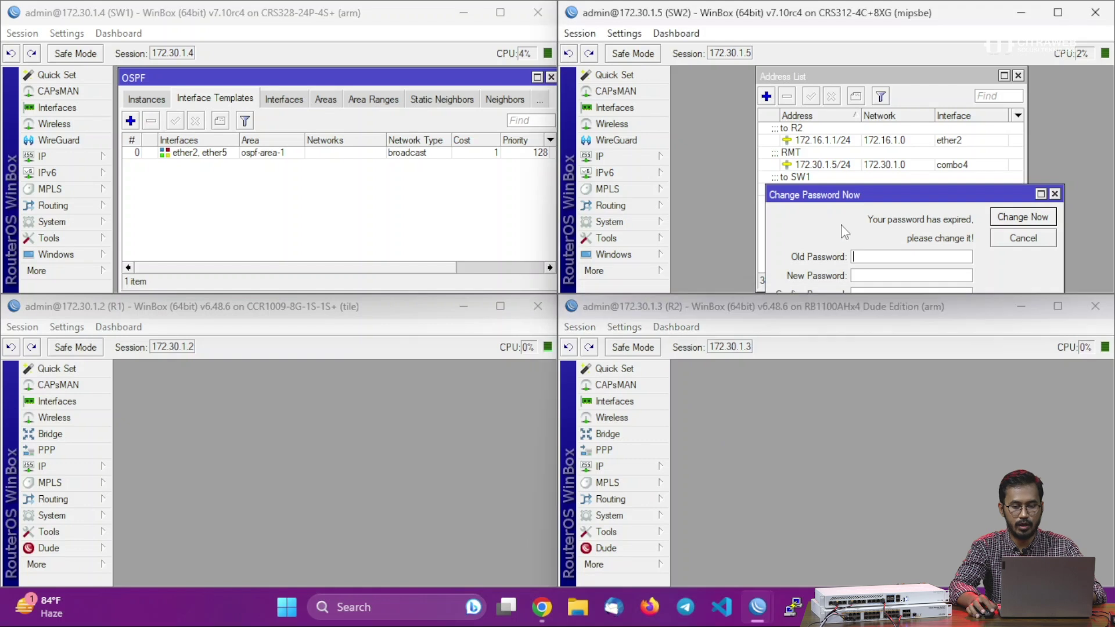
Dismiss the password change dialog and address list on SW2, and close the OSPF window on SW1.
key("Escape")
key("Escape")
left_click(308, 216)
key("Escape")
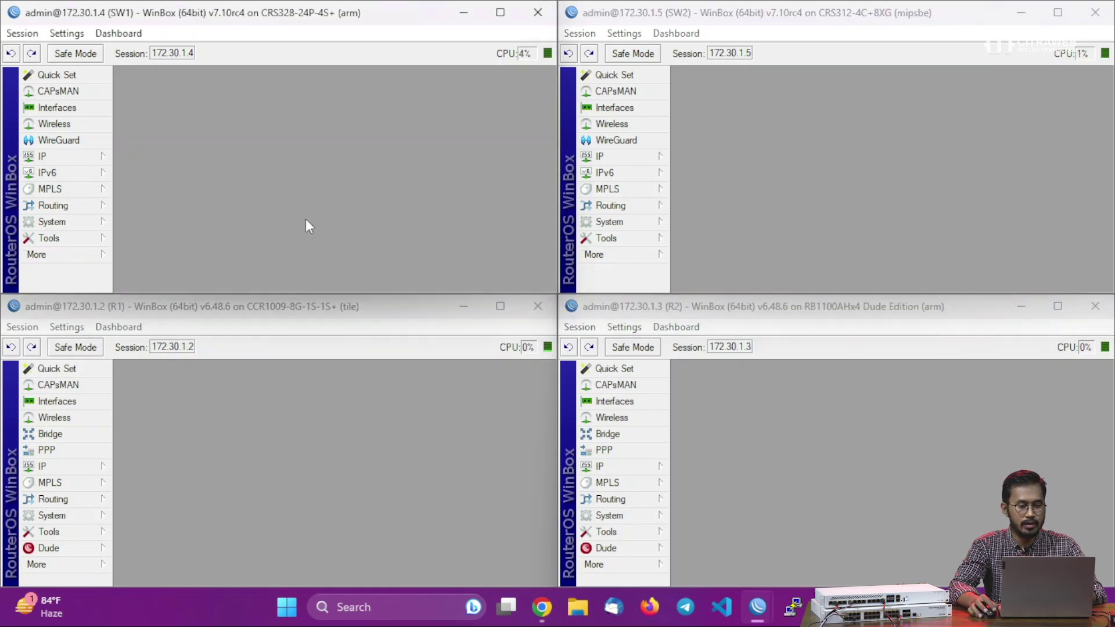
Open the route list on SW1, inspect the OSPF route to 172.16.1.0/24, and close the list.
left_click(92, 159)
left_click(158, 386)
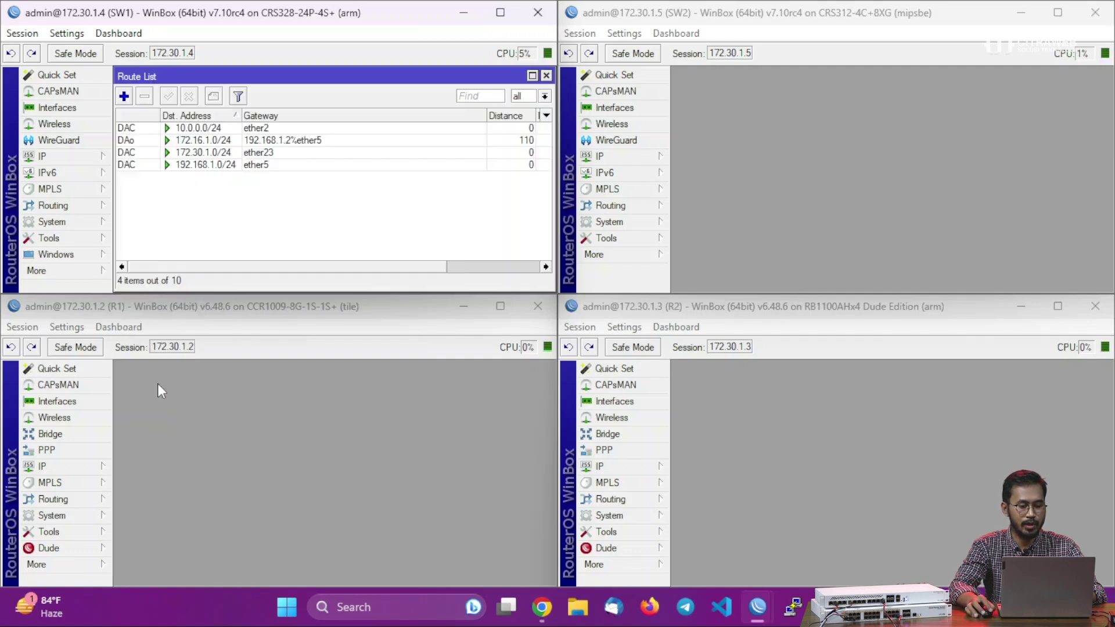
left_click(135, 141)
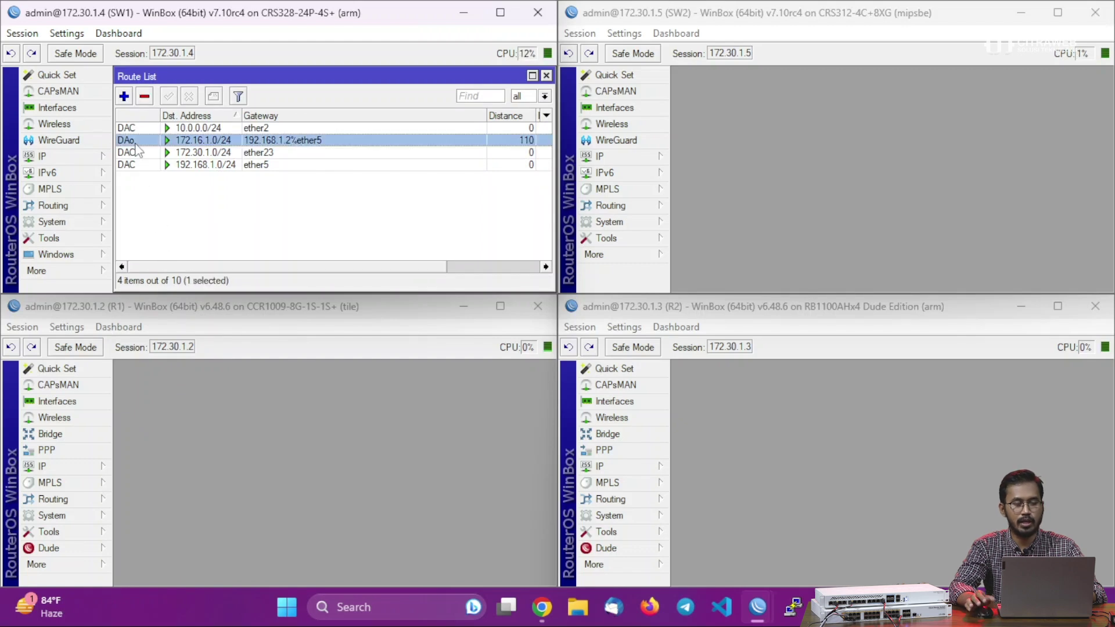
mouse_move(136, 149)
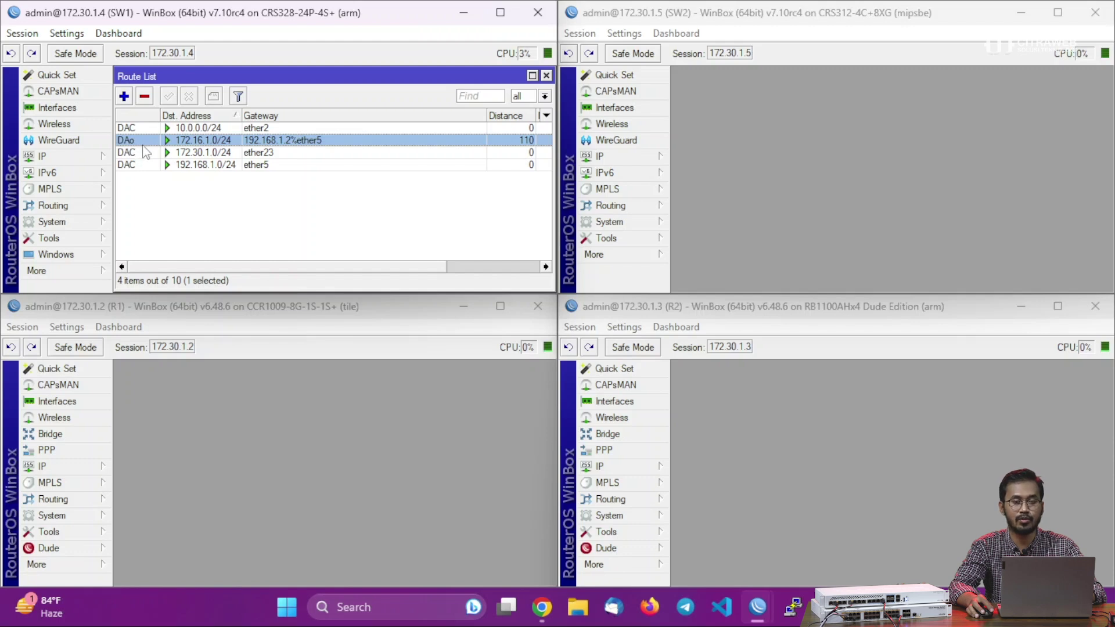
left_click(165, 211)
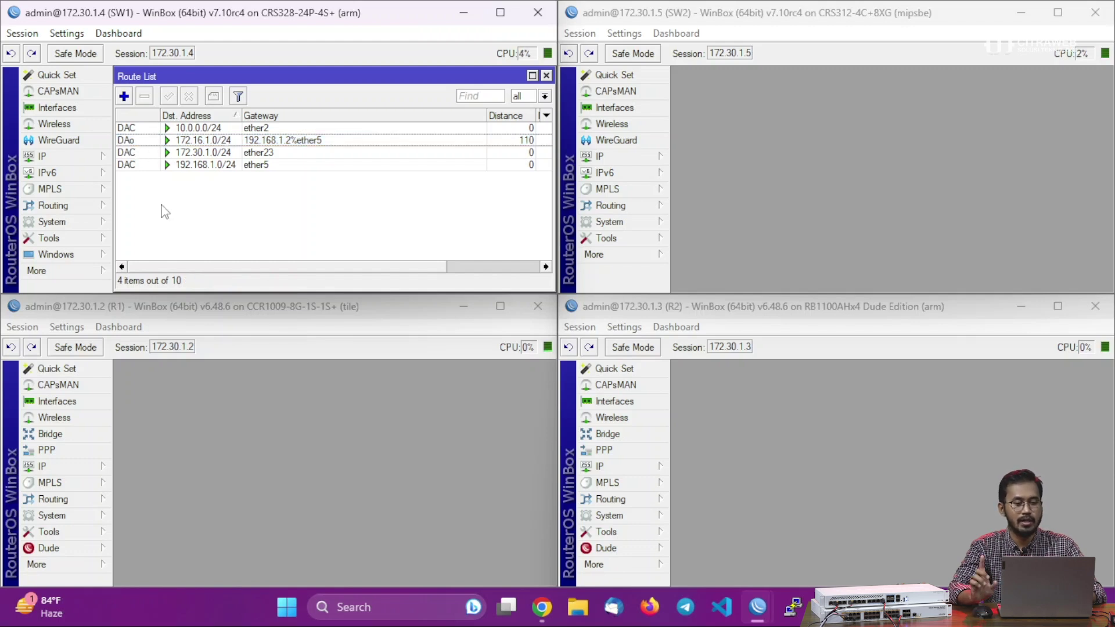
key("Escape")
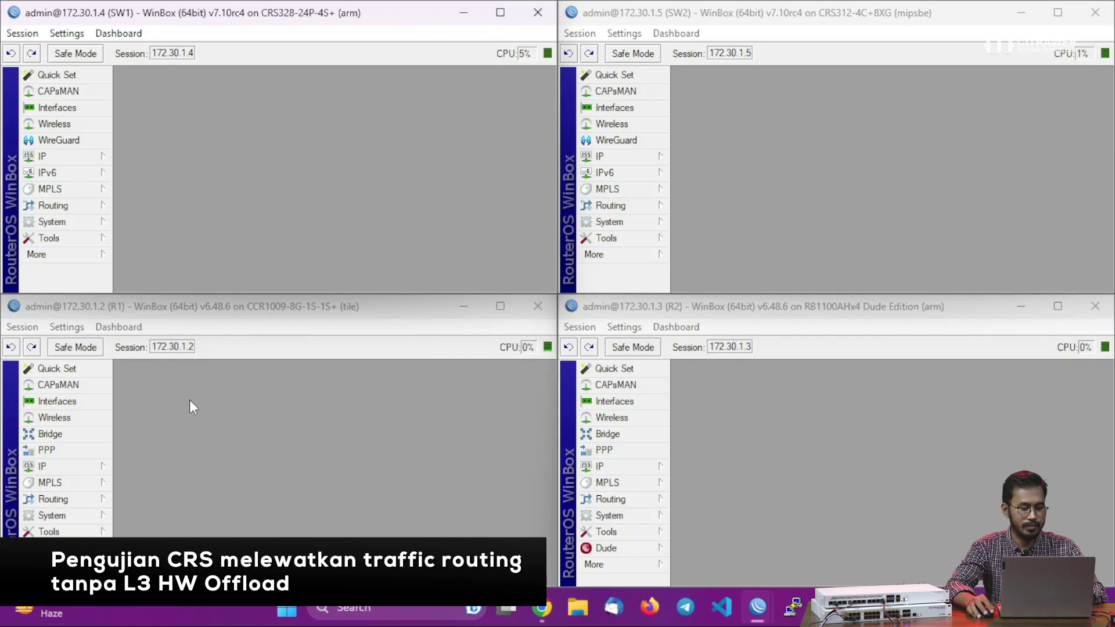
Open the Bandwidth Test tool on R1 and reposition its window within the session.
left_click(219, 476)
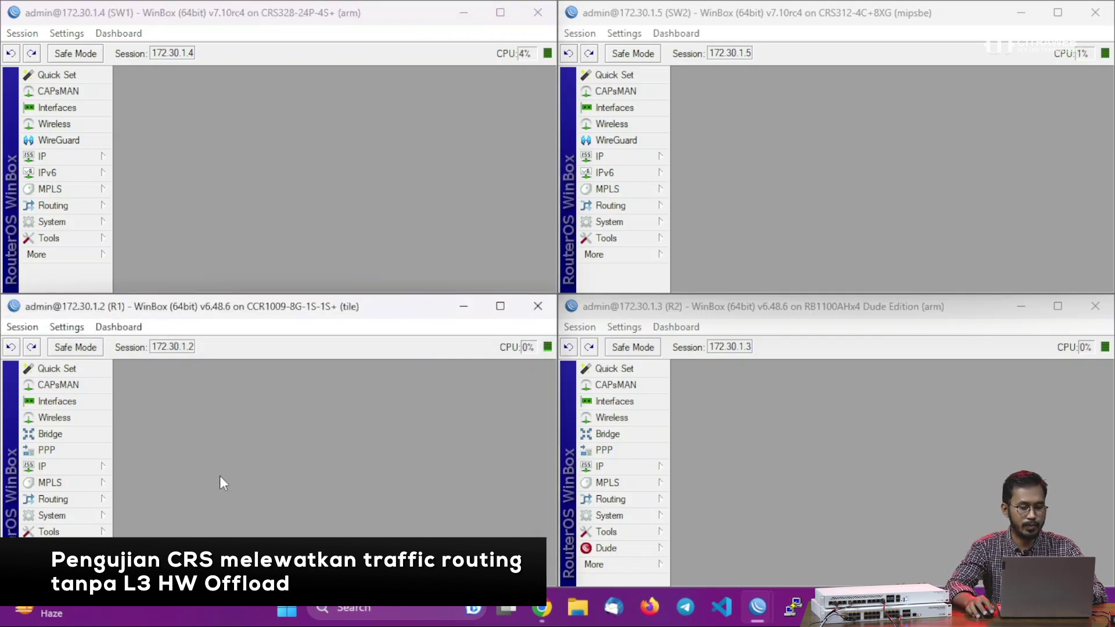
left_click(730, 473)
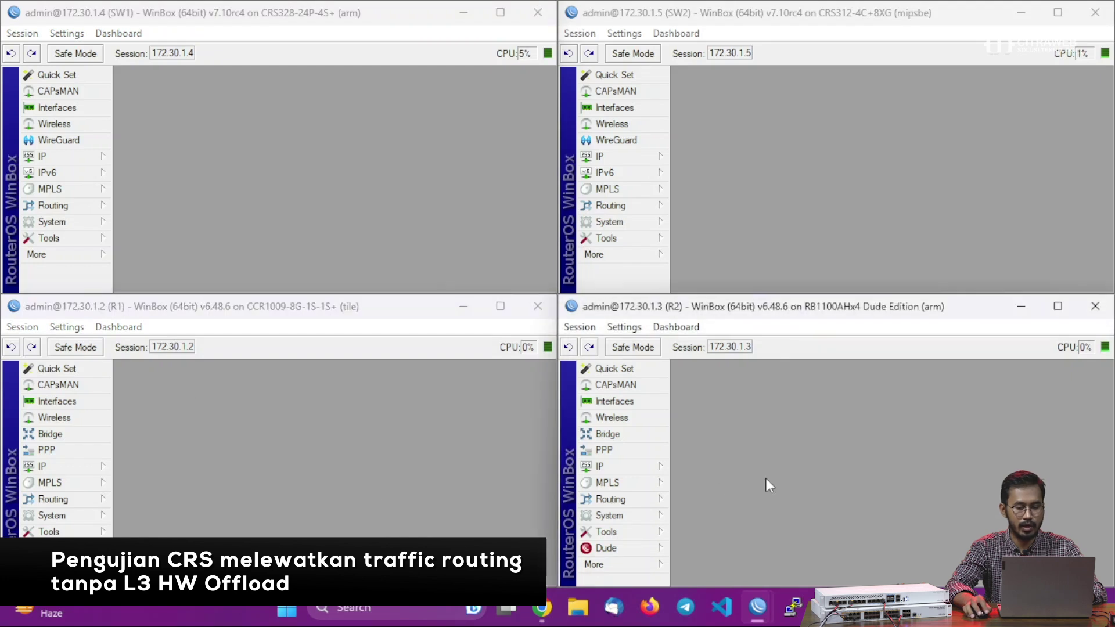
left_click(263, 455)
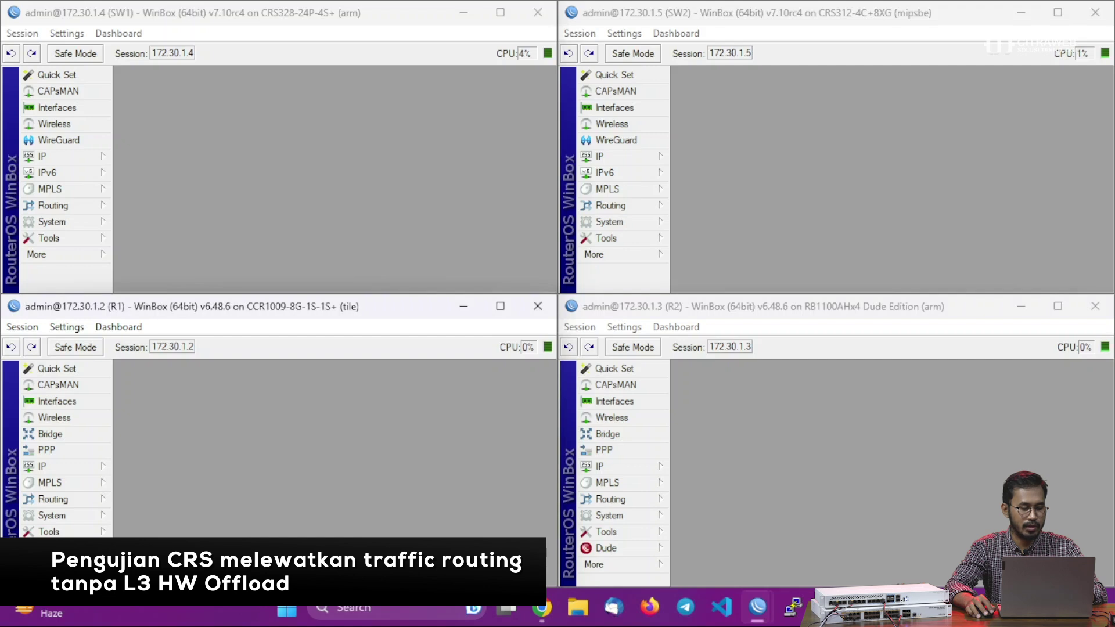
left_click(75, 566)
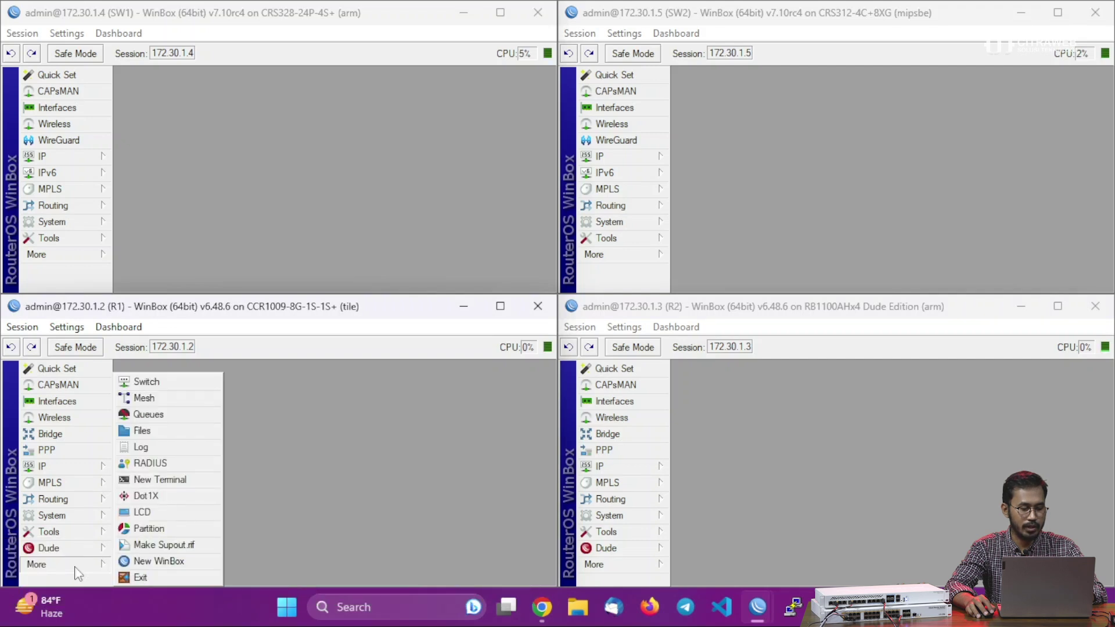
left_click(83, 538)
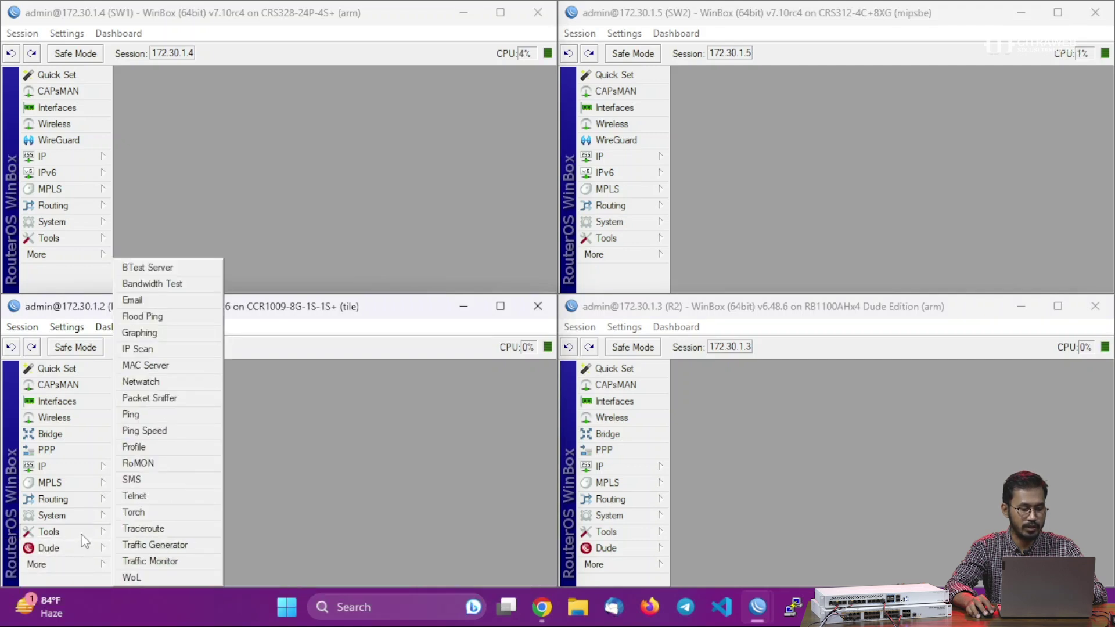
left_click(186, 283)
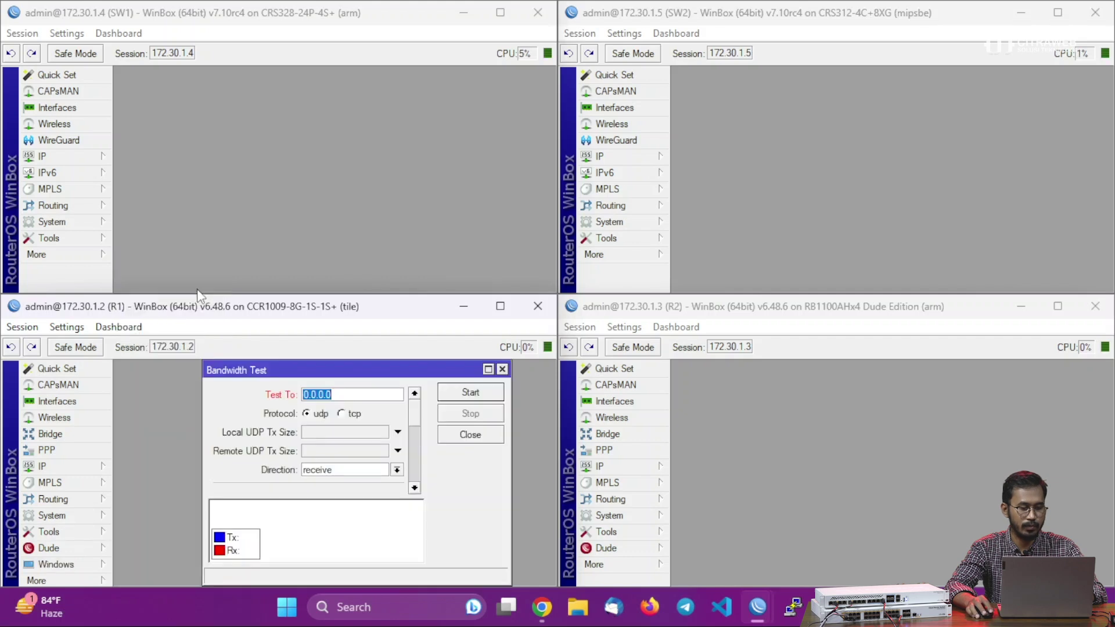
left_click_drag(291, 369, 254, 370)
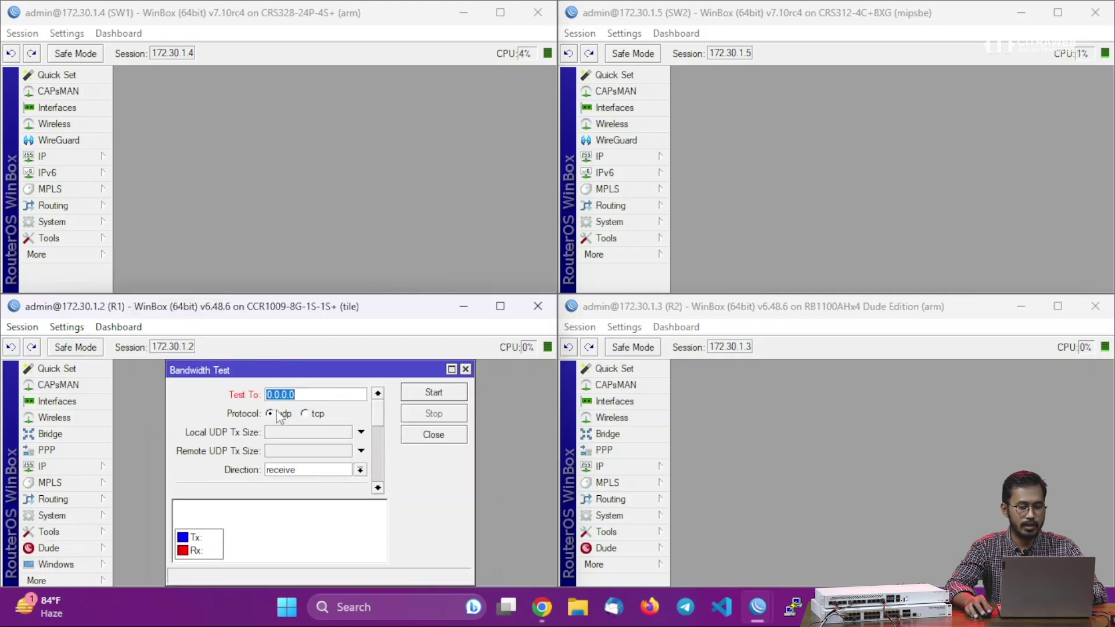
Look up R2's ether2 address in its address list and set R1's bandwidth test target to 172.16.1.2.
left_click(615, 468)
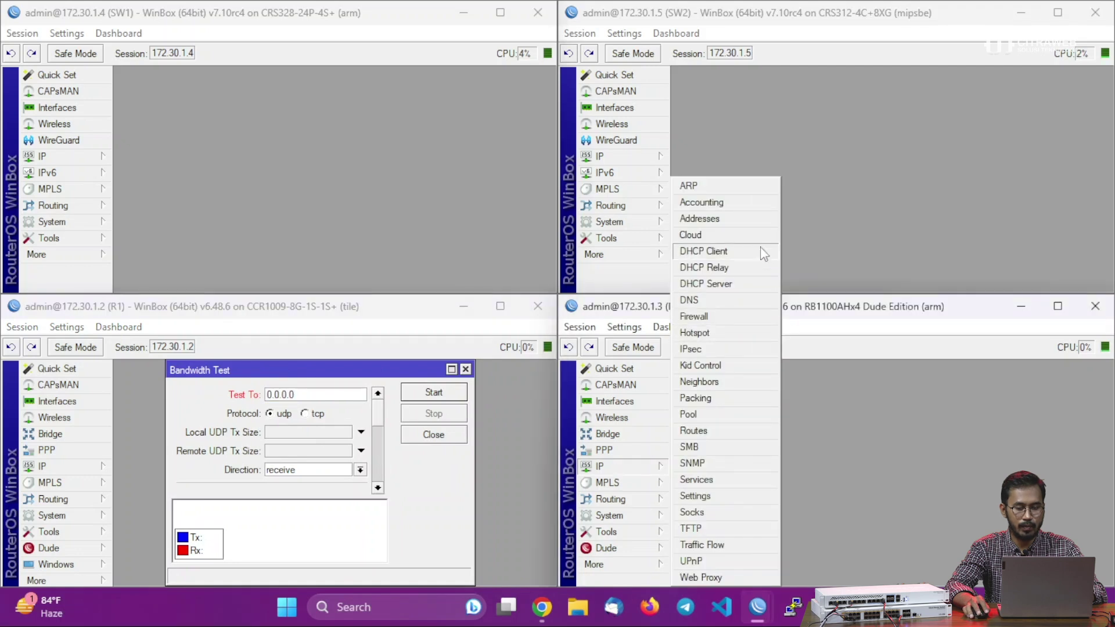
left_click(748, 221)
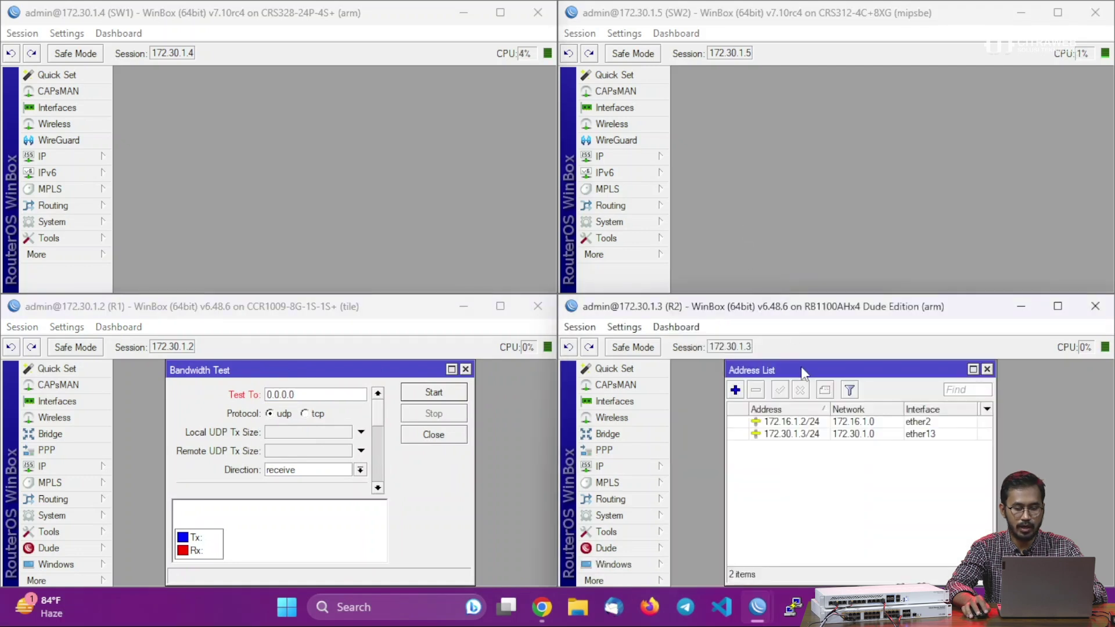
left_click(820, 422)
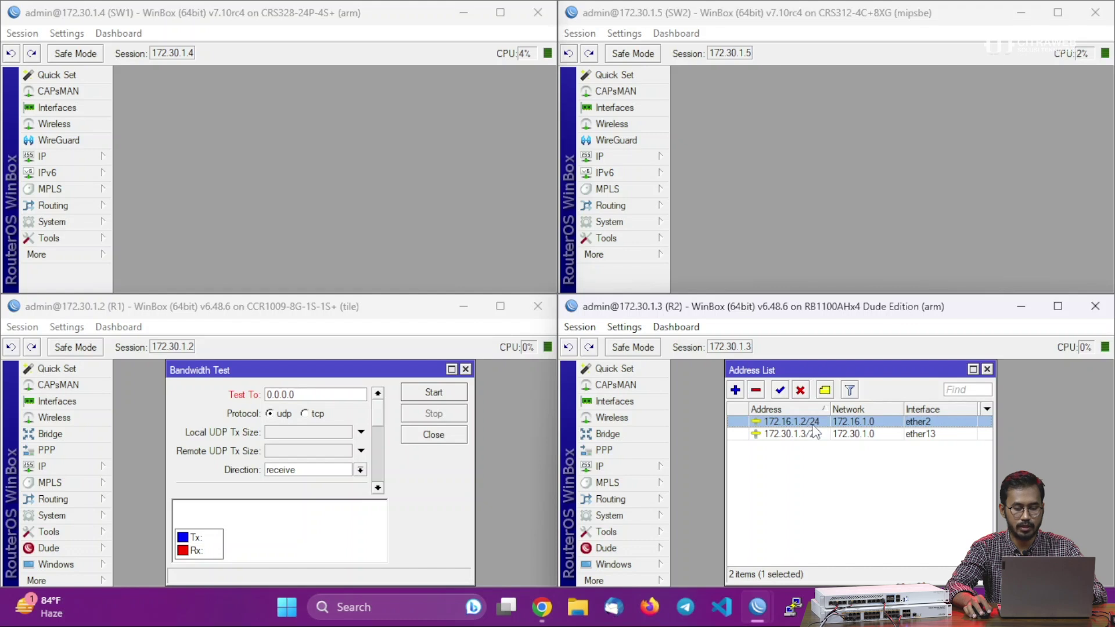
left_click(325, 395)
type("172.16")
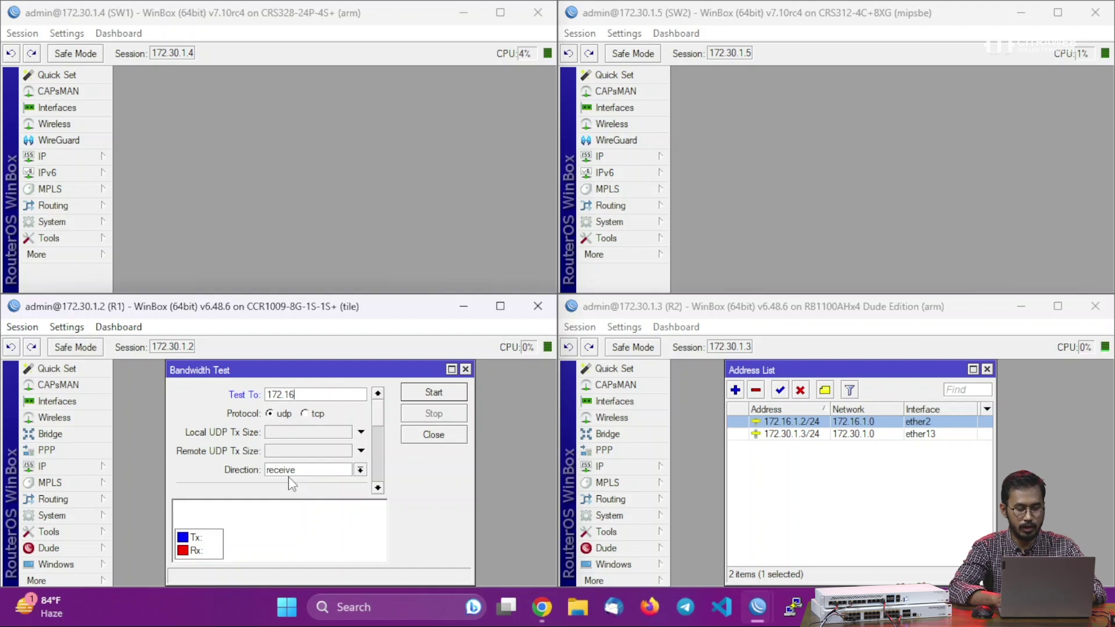
type(".1.2")
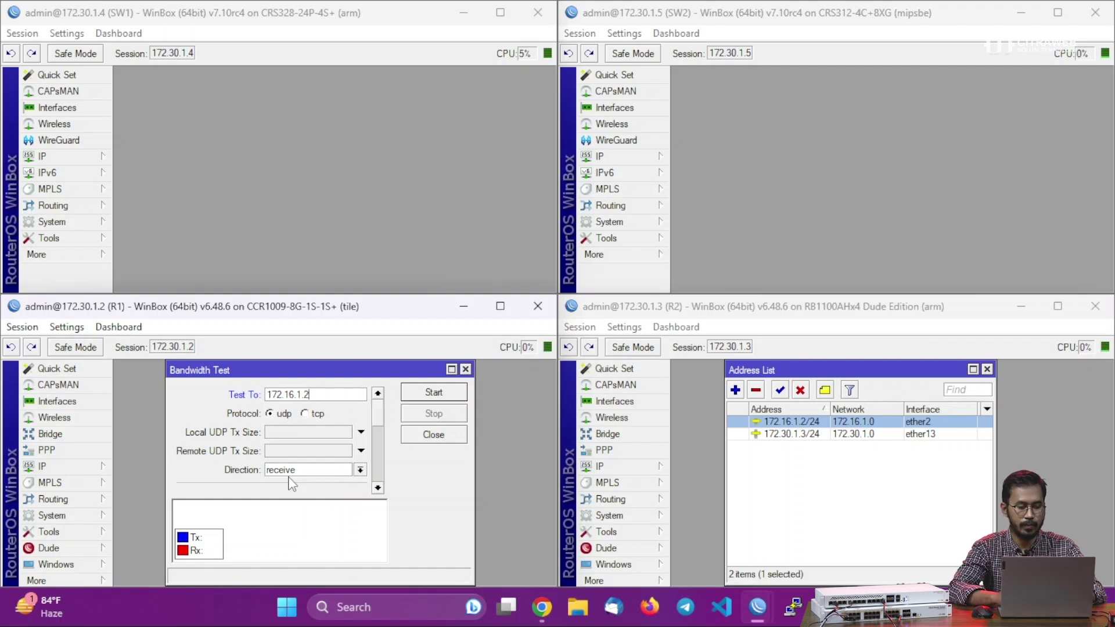
Set R1's bandwidth test direction to send with a local Tx speed of 1G, and start the test.
scroll(381, 423, "down", 2)
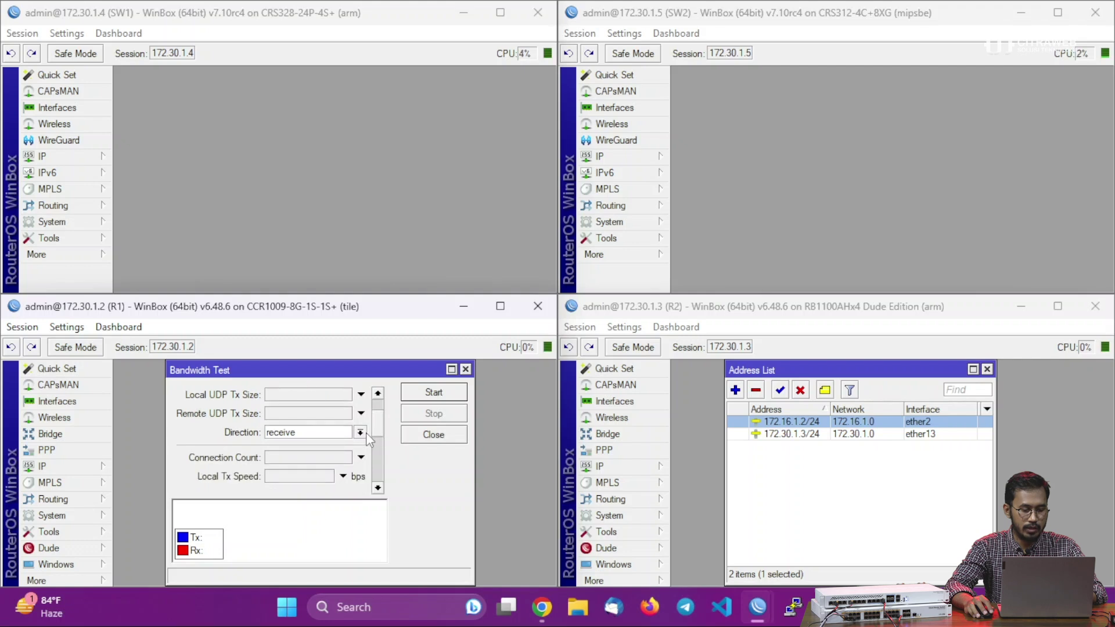
left_click(360, 432)
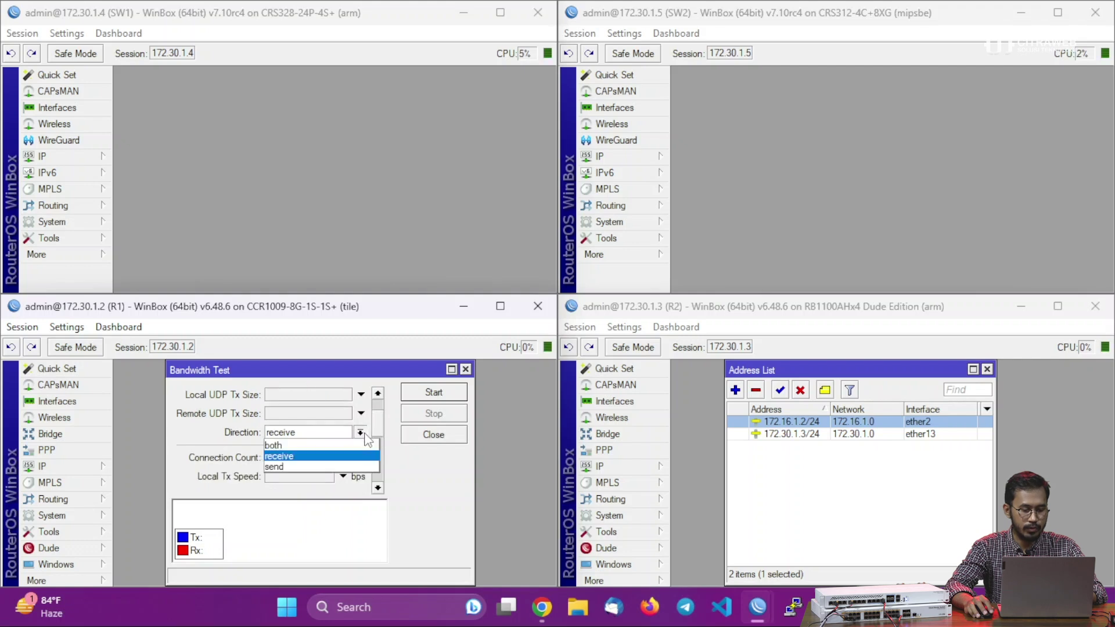
left_click(352, 468)
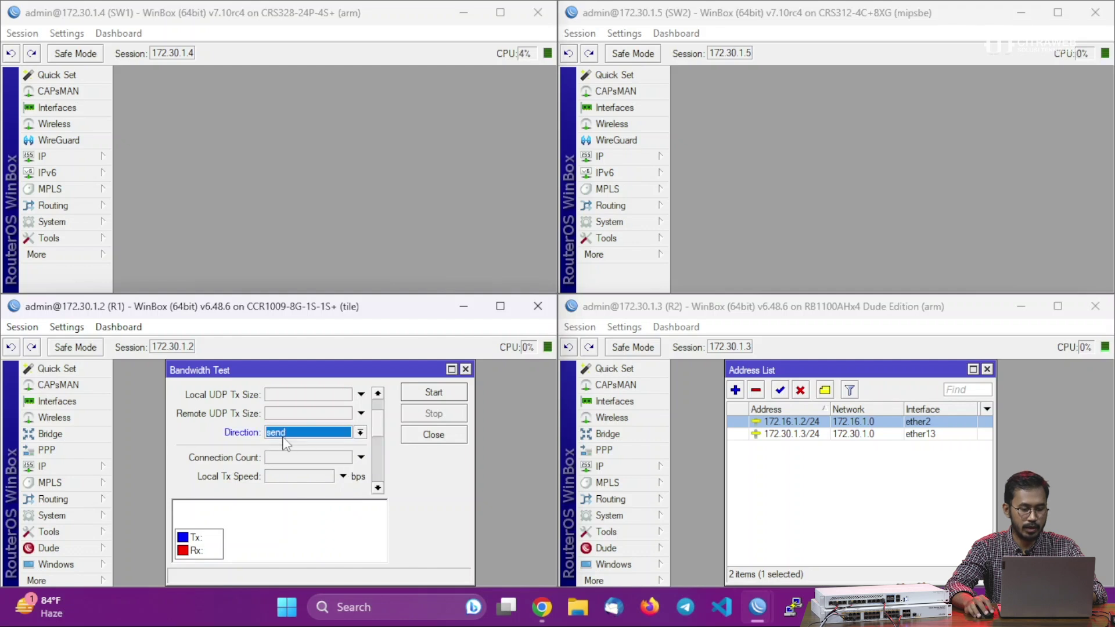
scroll(376, 432, "down", 1)
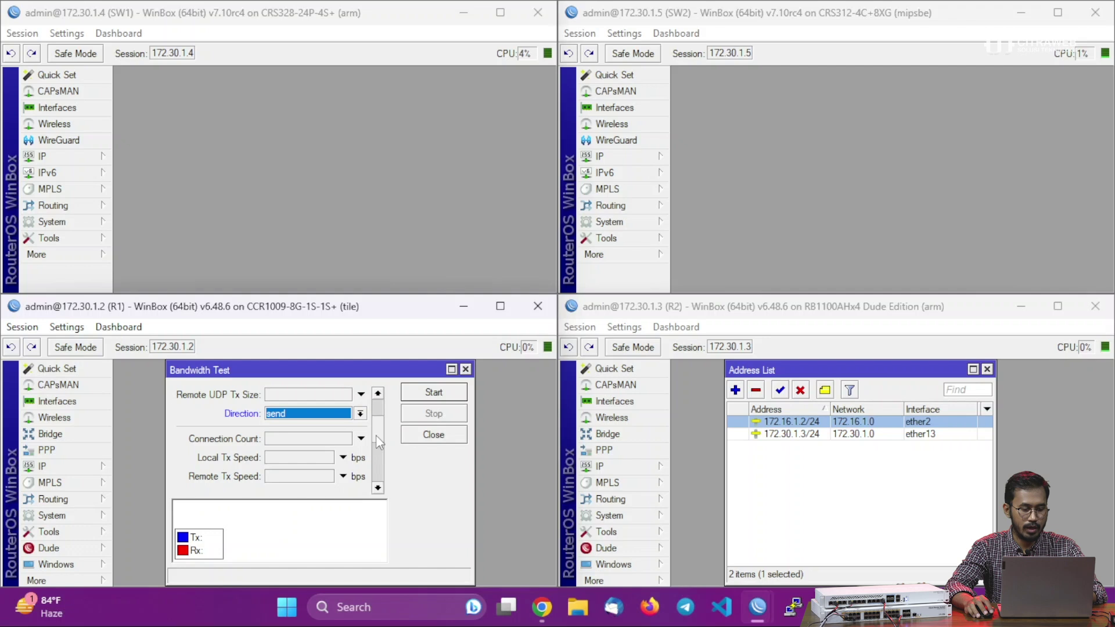
left_click(319, 460)
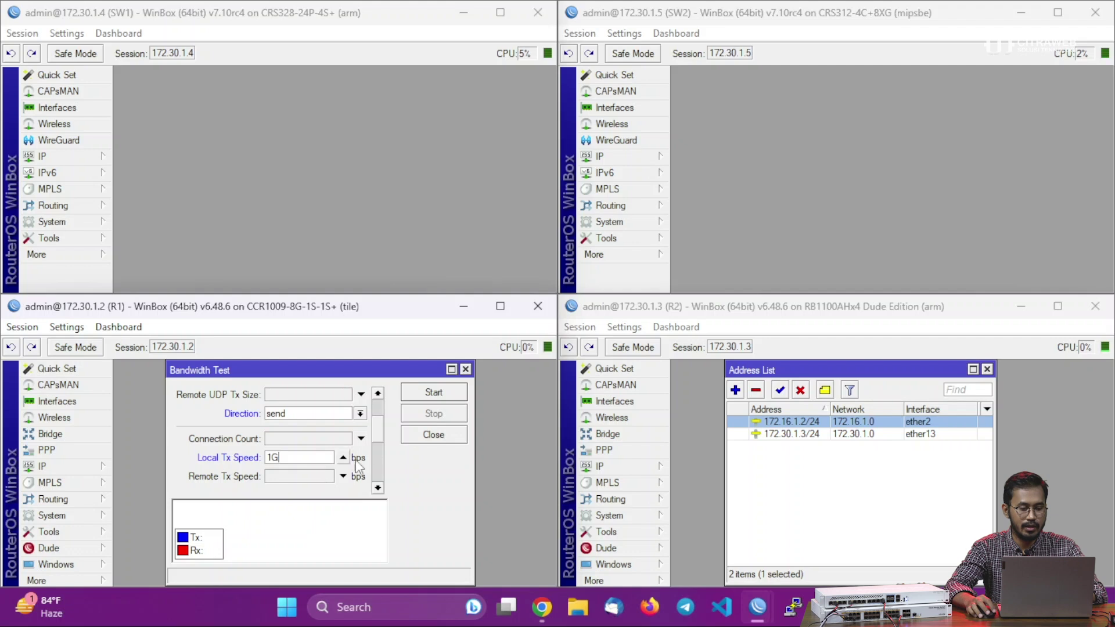
left_click(428, 395)
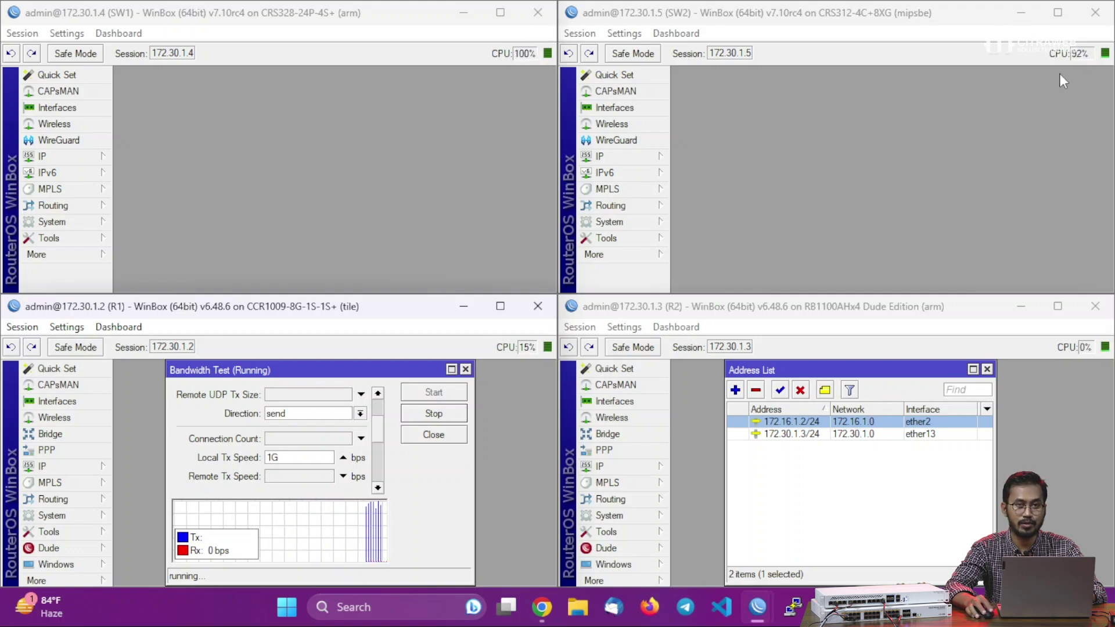
Close R2's address list and compare the ether2 traffic on R1 and R2 in their interface lists.
left_click(86, 406)
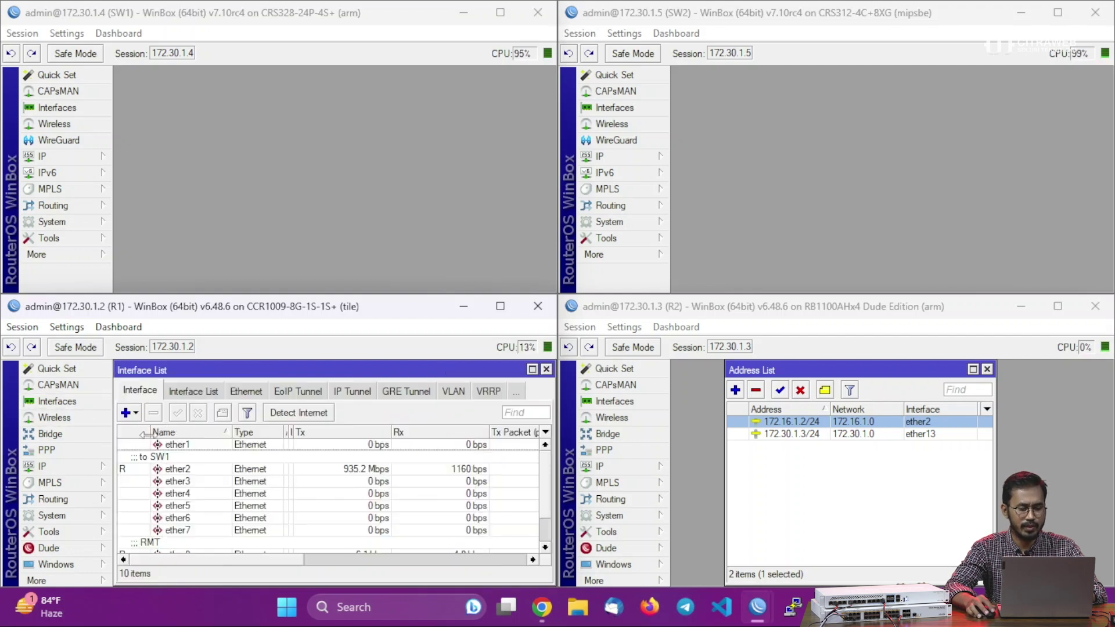
left_click(350, 471)
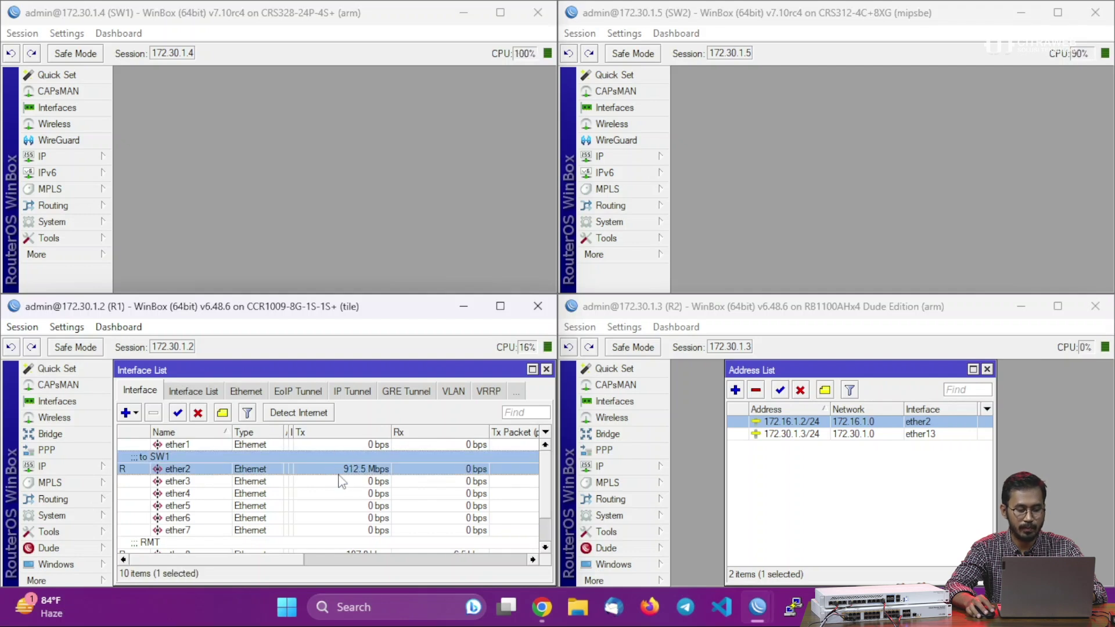
left_click(936, 504)
key("Escape")
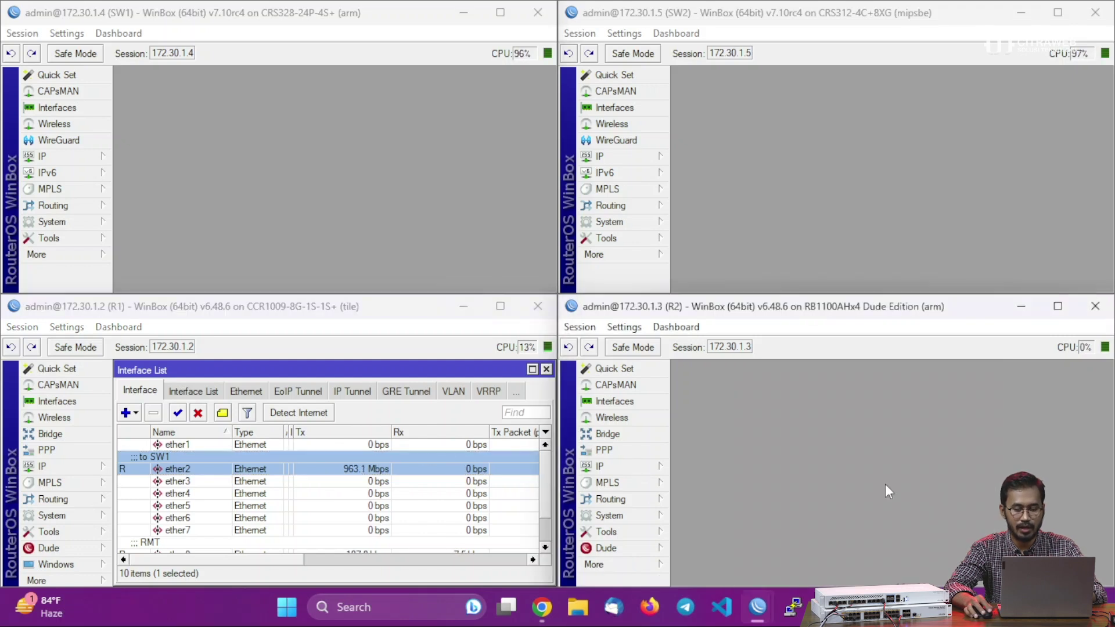
left_click(648, 405)
left_click(704, 394)
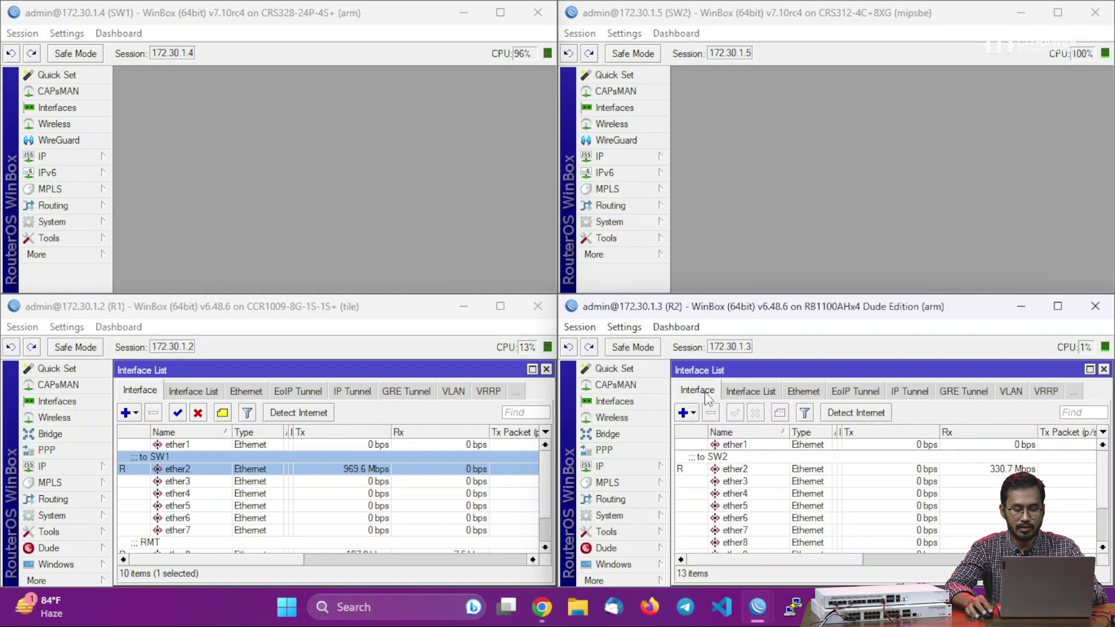
left_click(994, 469)
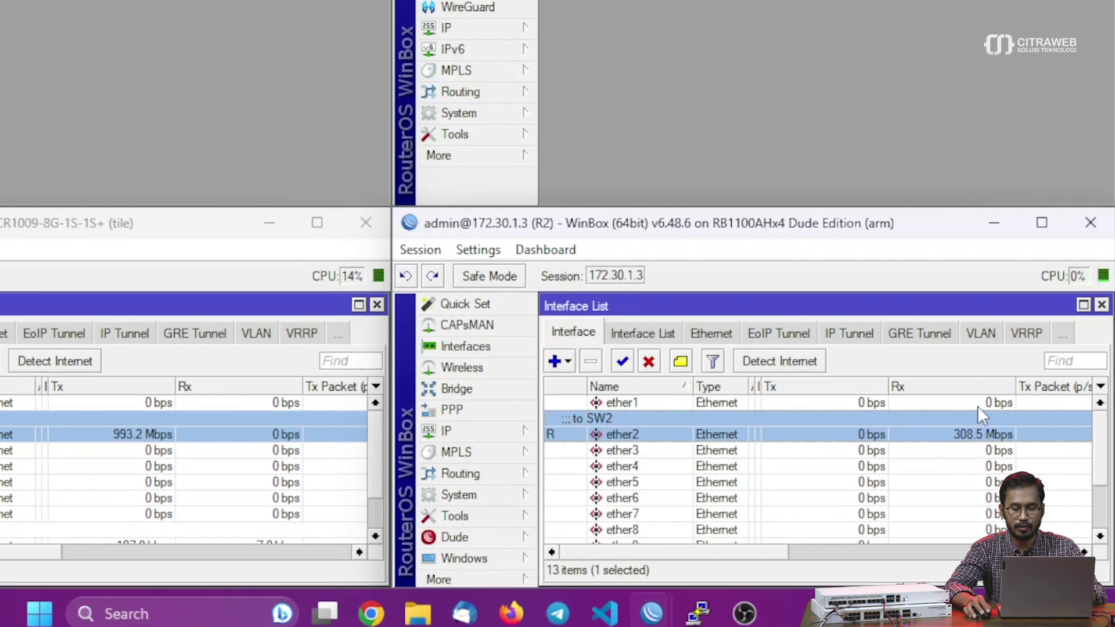
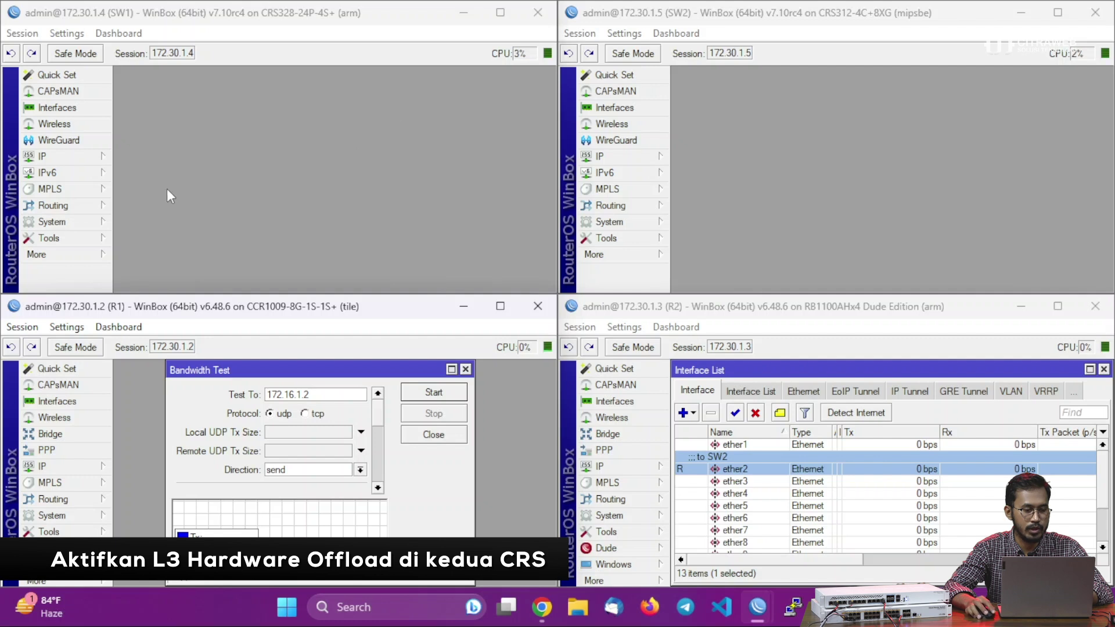
Enable L3 Hw Offloading for switch1 on SW1, widening the Type column to check the switch chip model first.
left_click(86, 256)
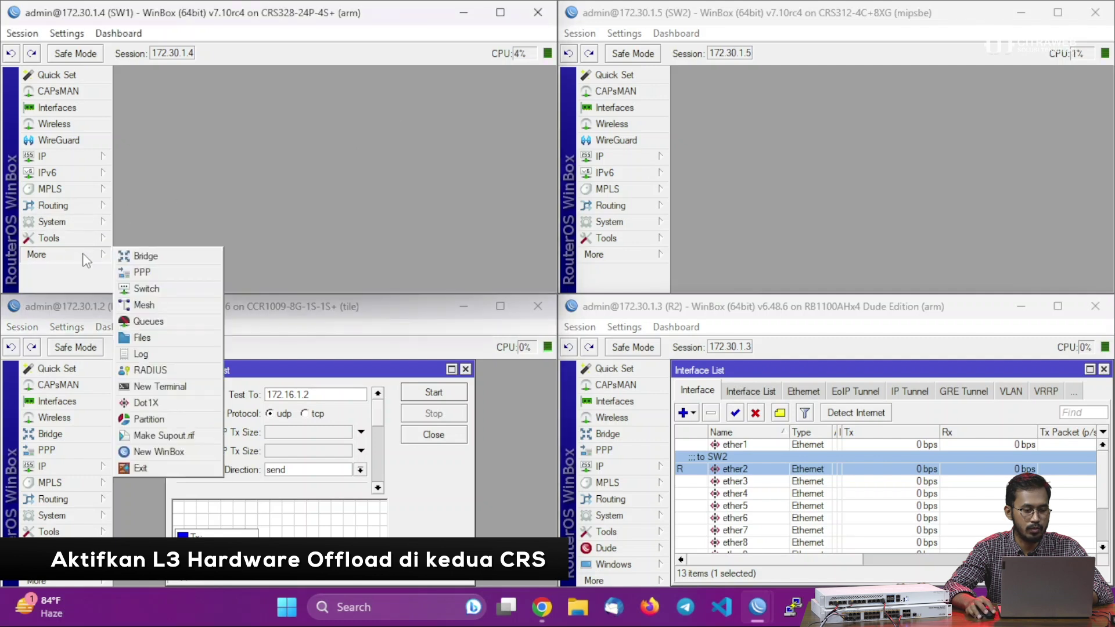
left_click(150, 287)
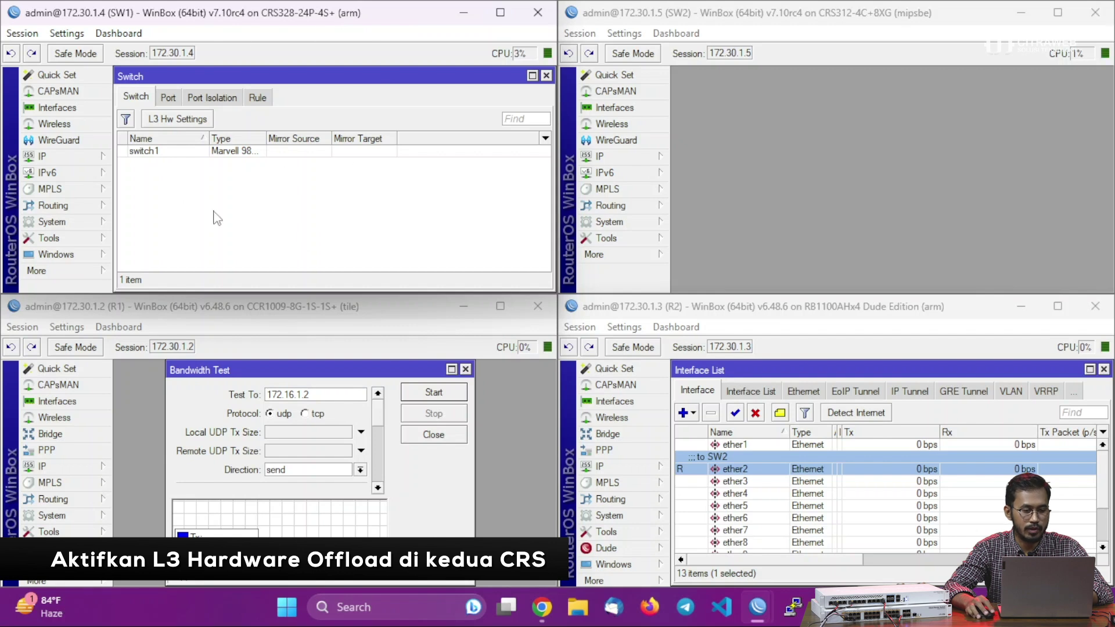
left_click_drag(267, 139, 321, 140)
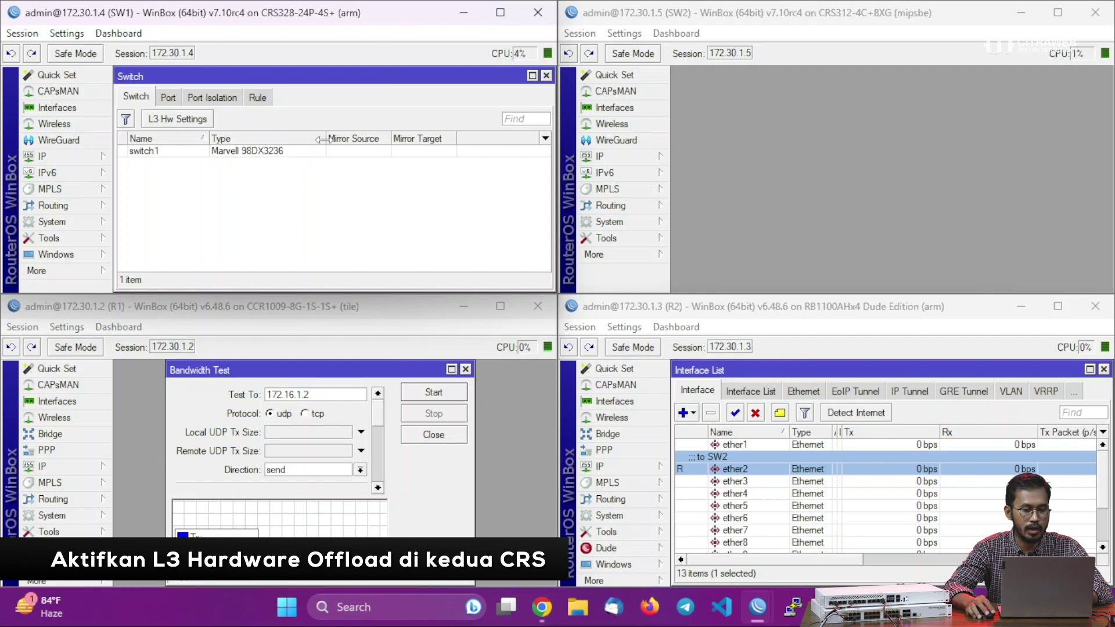
left_click(252, 153)
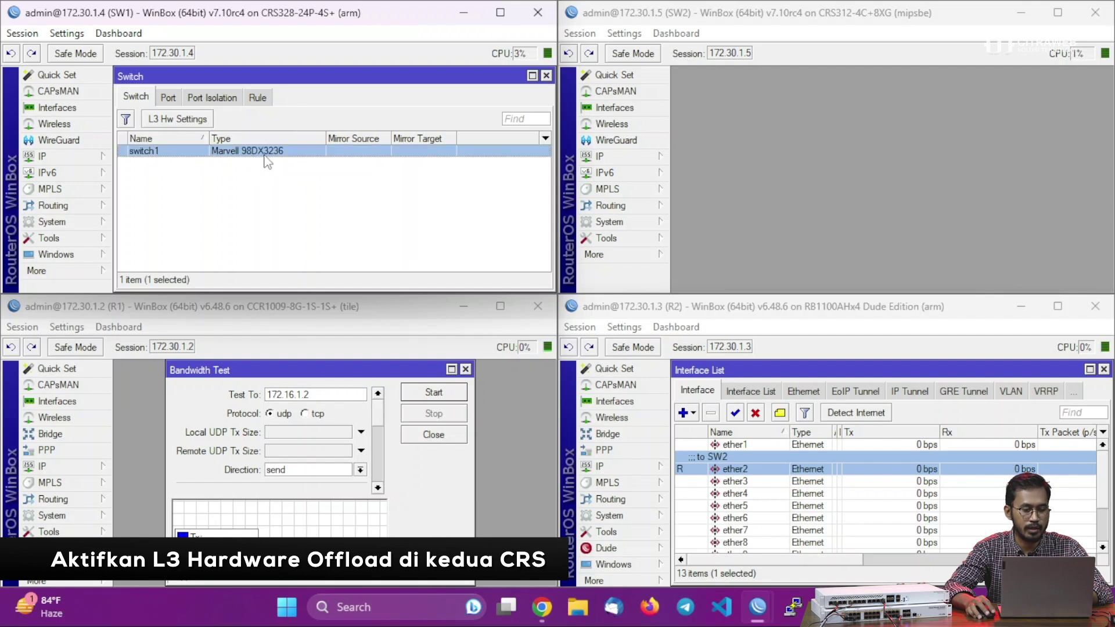
double_click(265, 154)
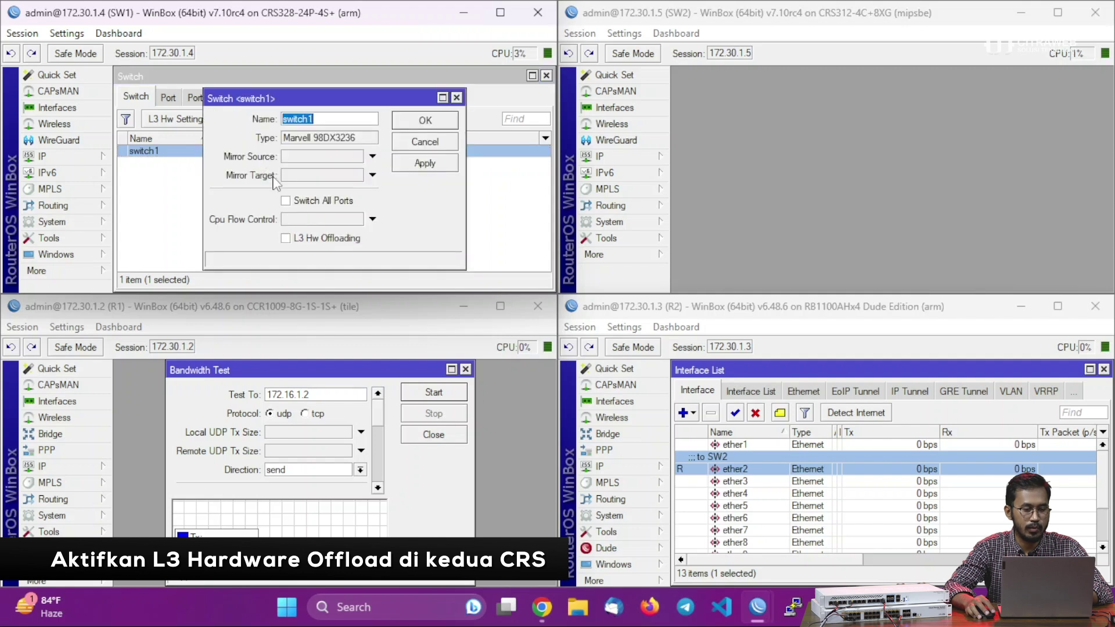
left_click(286, 239)
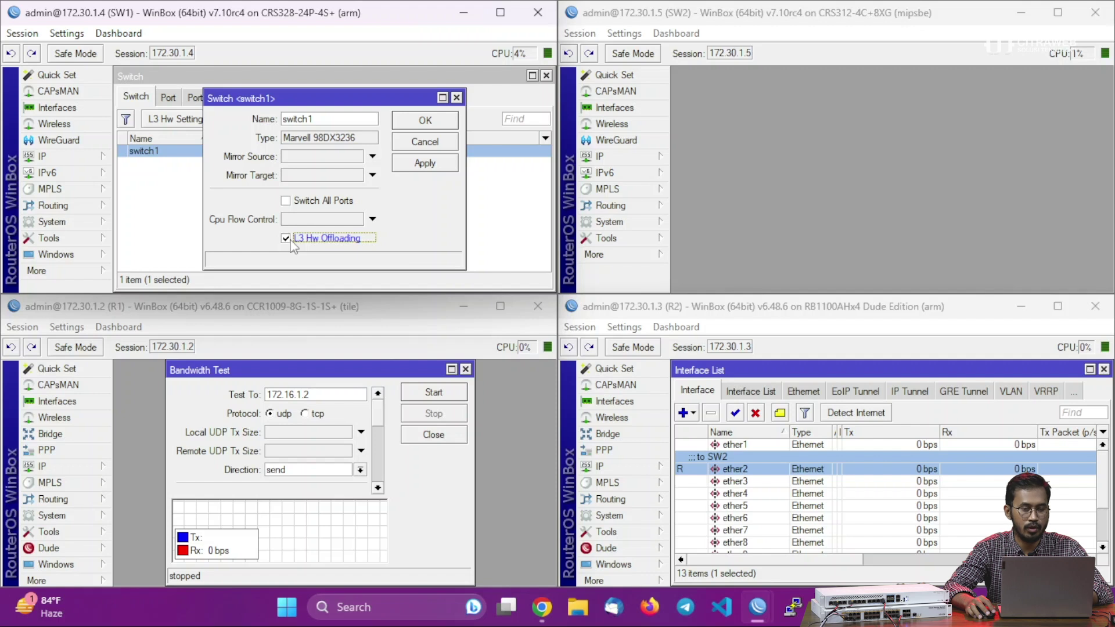
left_click(412, 165)
left_click(422, 121)
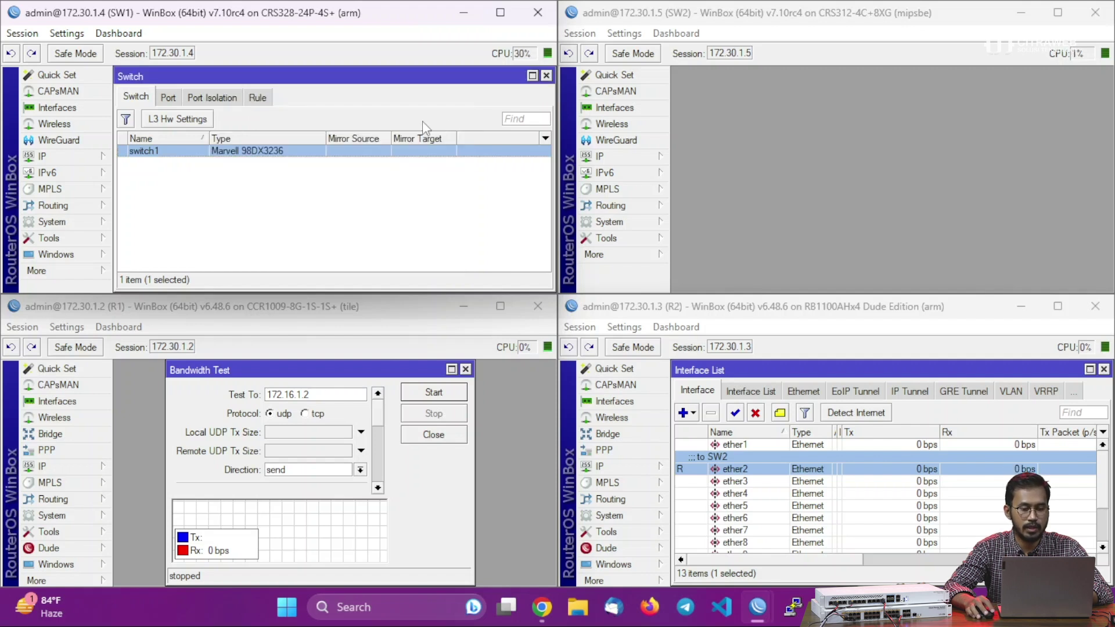
On SW2, widen the switch list's Type column and enable L3 Hw Offloading for the Marvell chip, switch1.
left_click(636, 255)
left_click(726, 288)
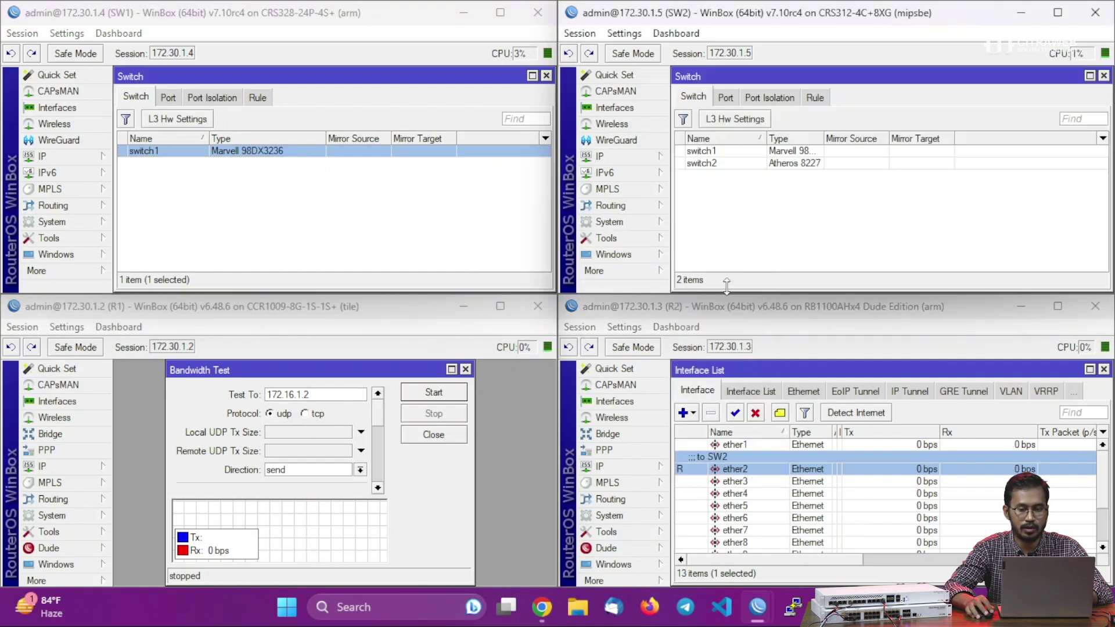
left_click_drag(824, 138, 861, 139)
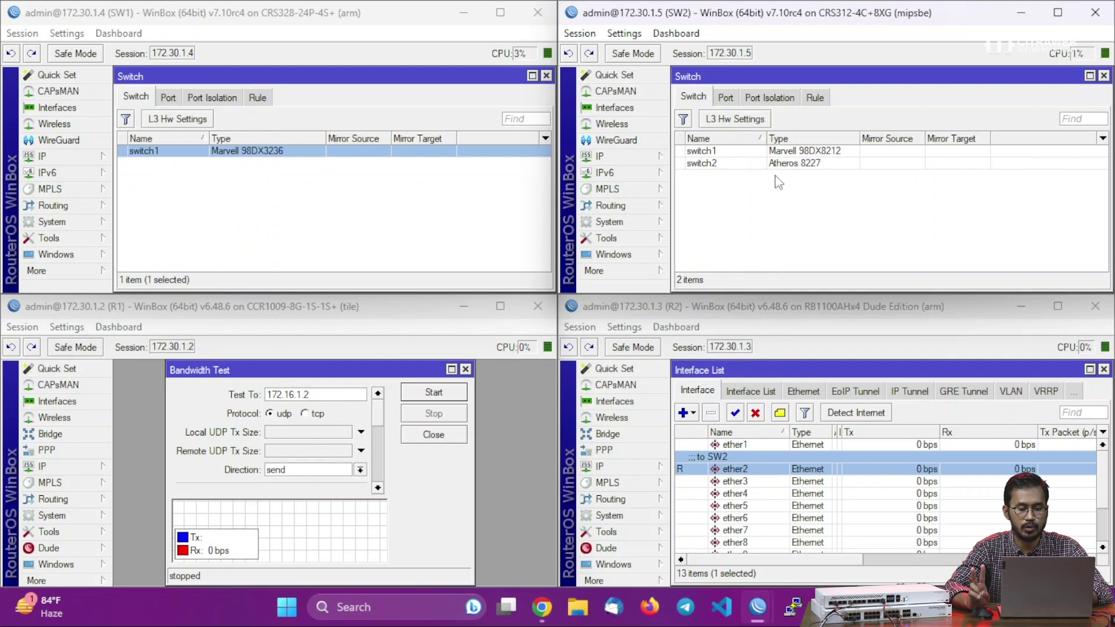
double_click(797, 152)
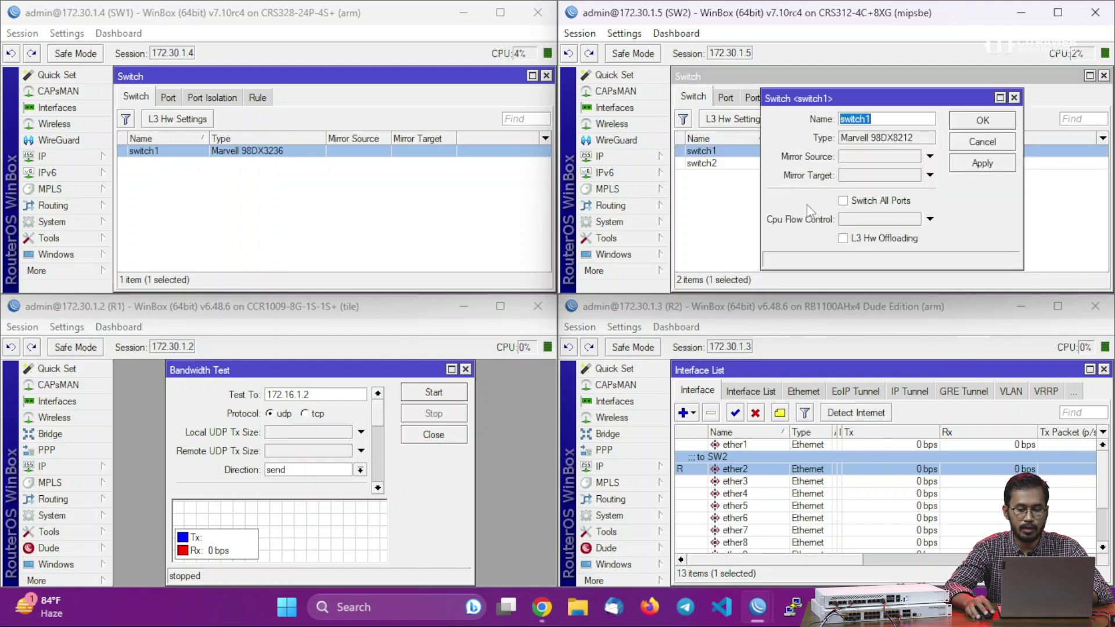
left_click(852, 240)
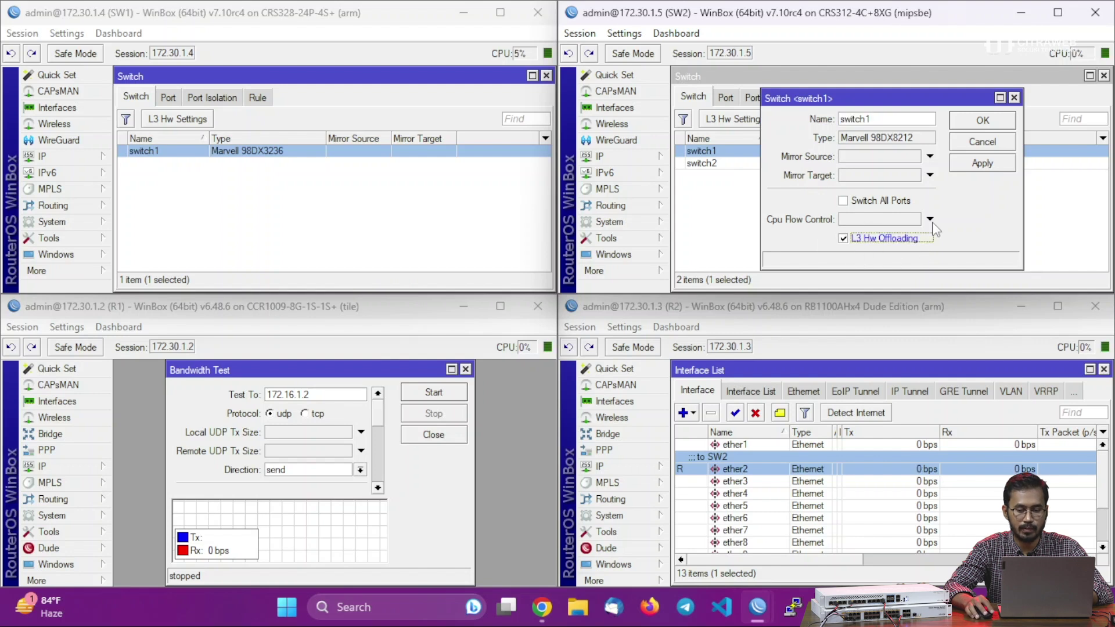
left_click(966, 166)
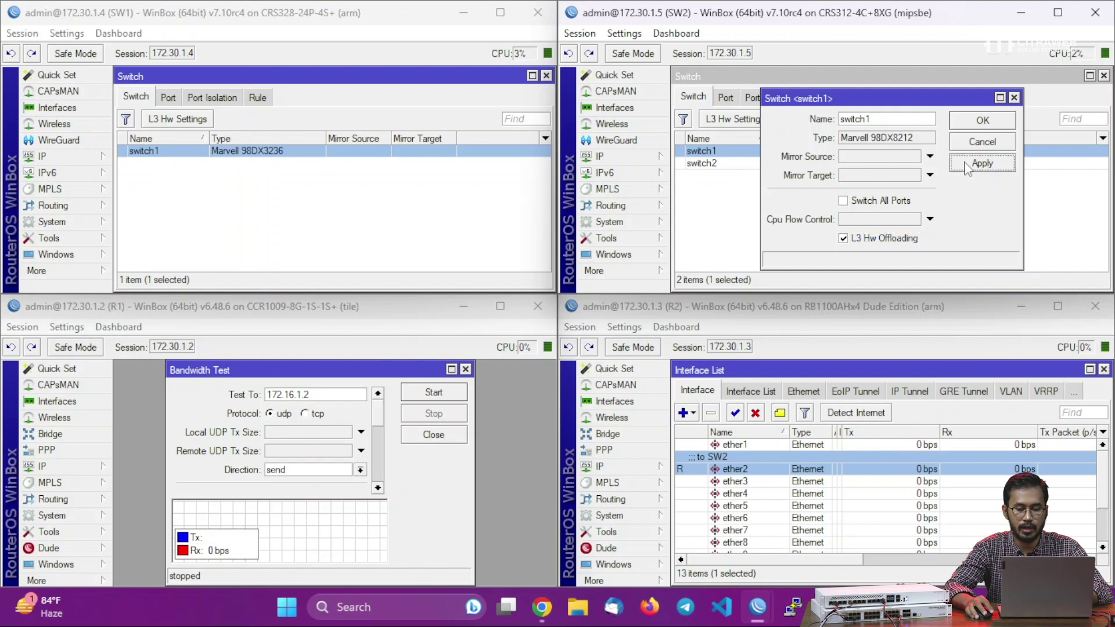
left_click(981, 121)
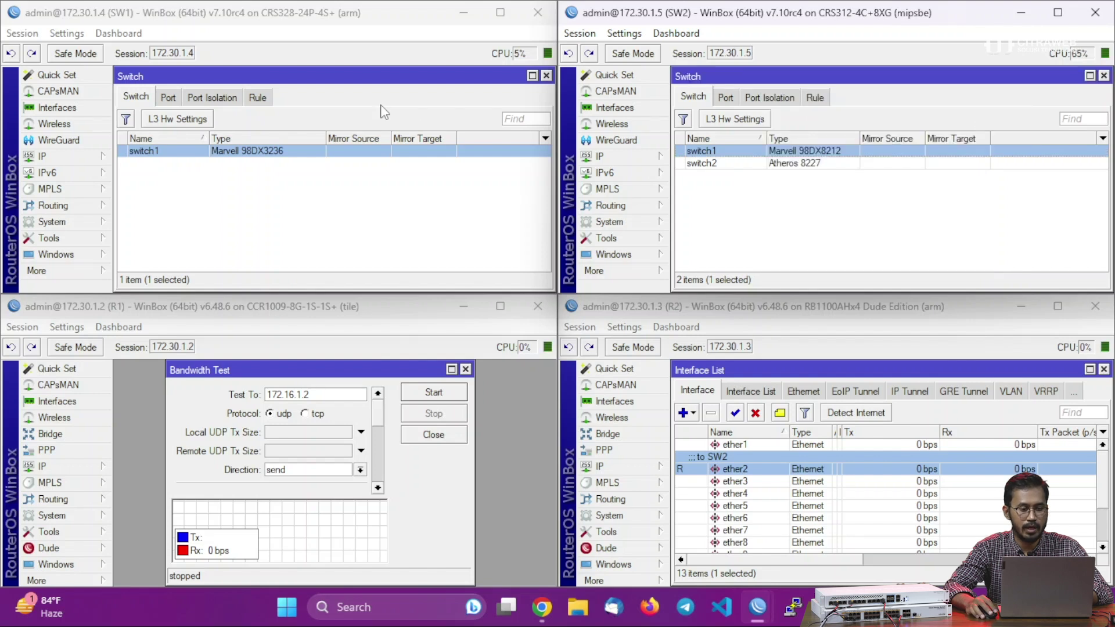
Close the switch list on SW1 and open its route list to examine the hardware offload flags on the routes.
left_click(443, 112)
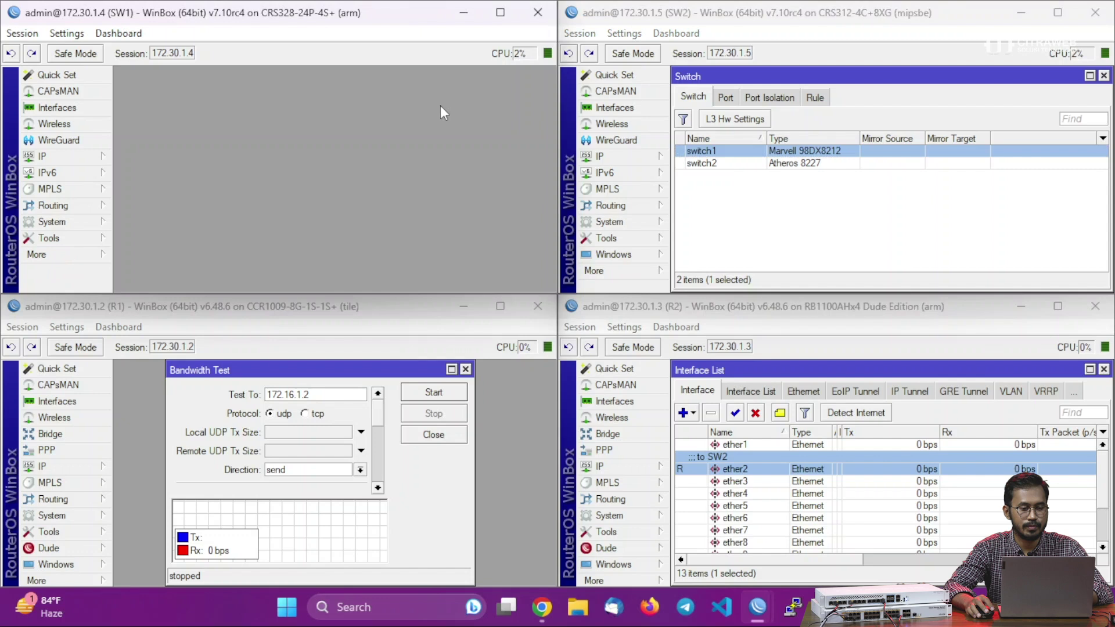
left_click(105, 158)
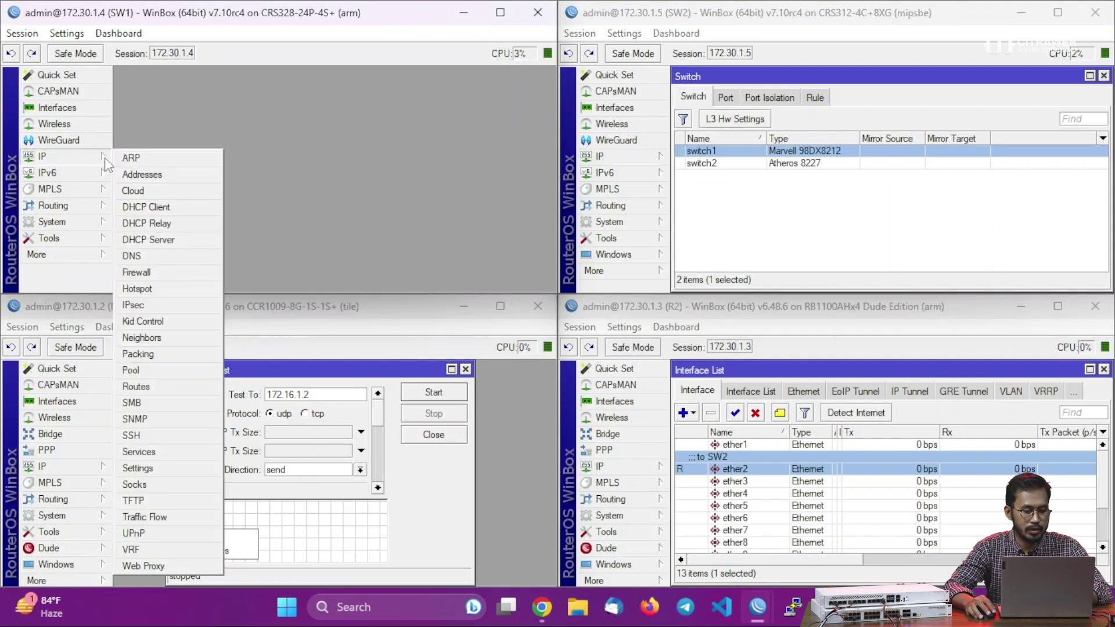
left_click(135, 387)
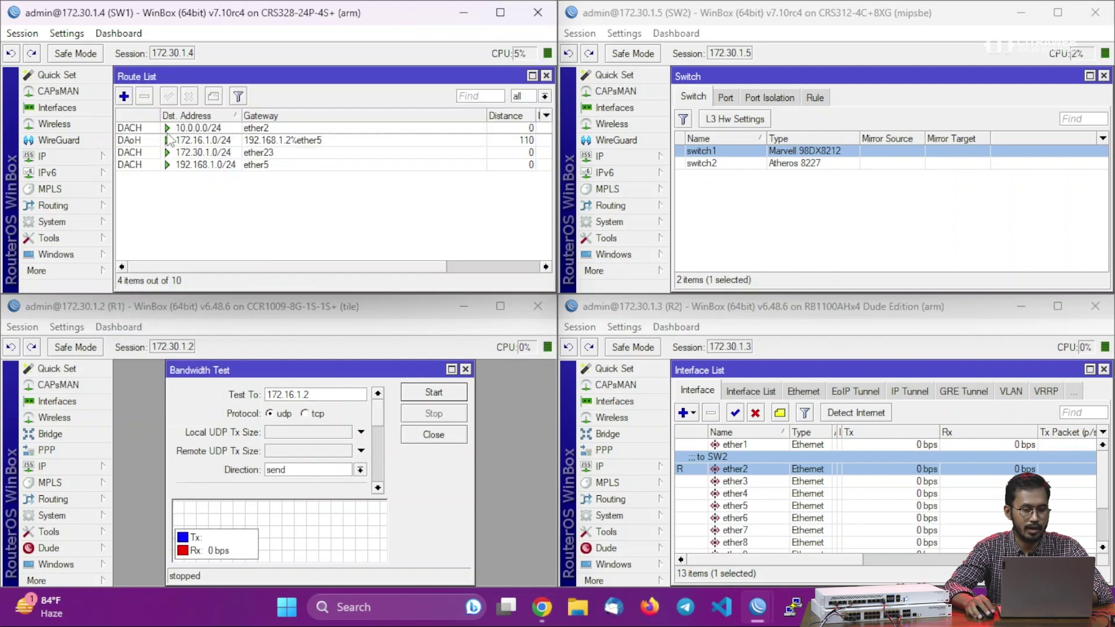
left_click_drag(157, 117, 150, 118)
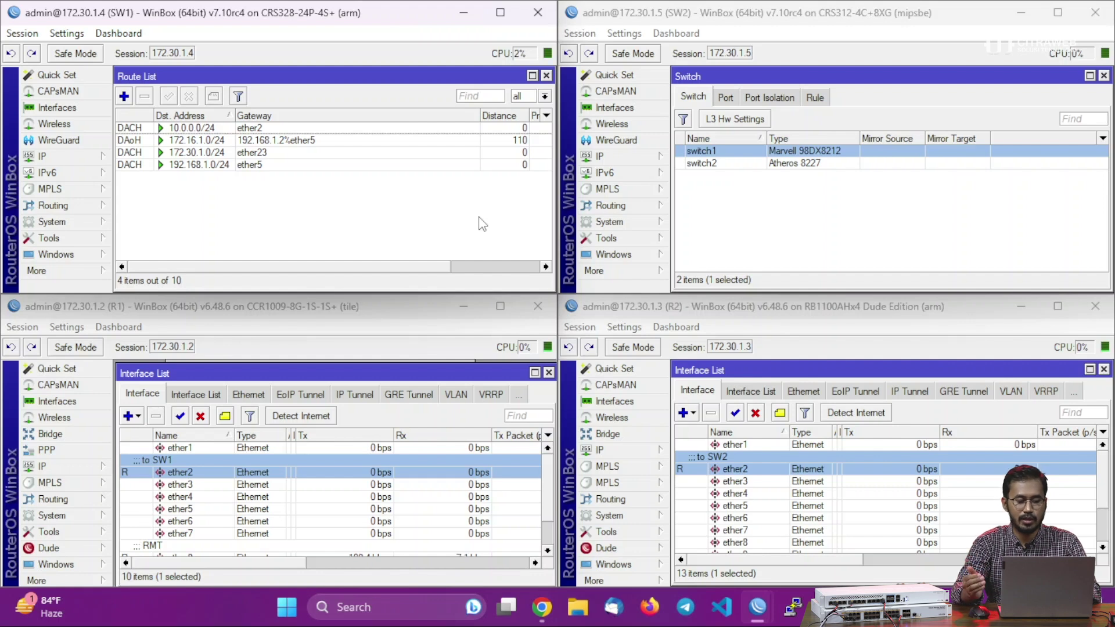
Move R1's interface list aside, bring the Bandwidth Test window forward, and restart the 1G send test to 172.16.1.2.
left_click(432, 322)
left_click_drag(416, 364, 410, 405)
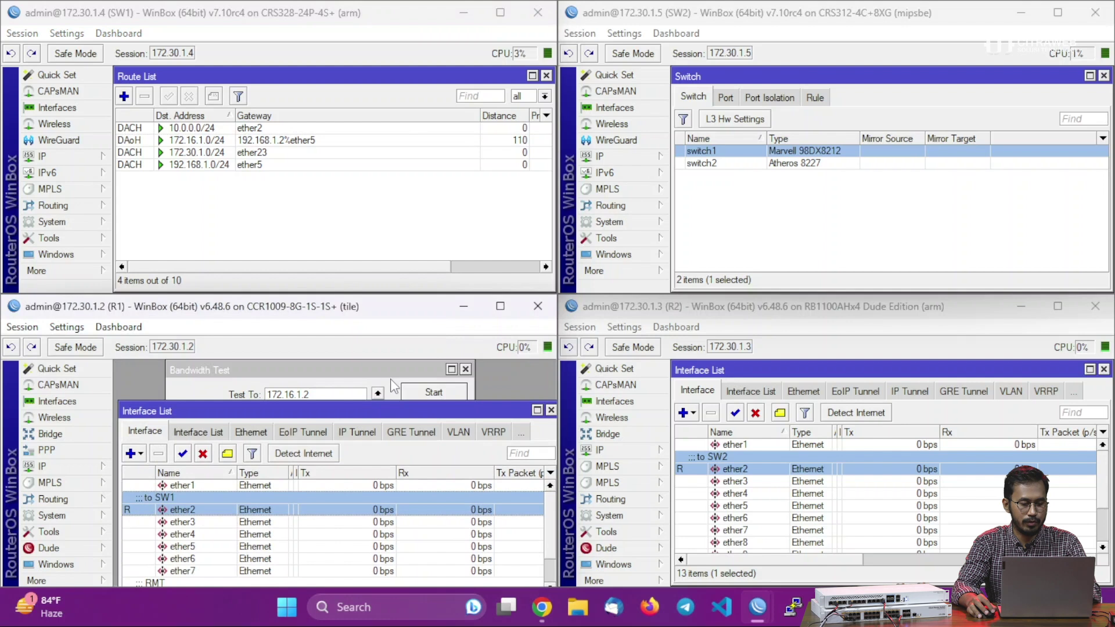
left_click(390, 378)
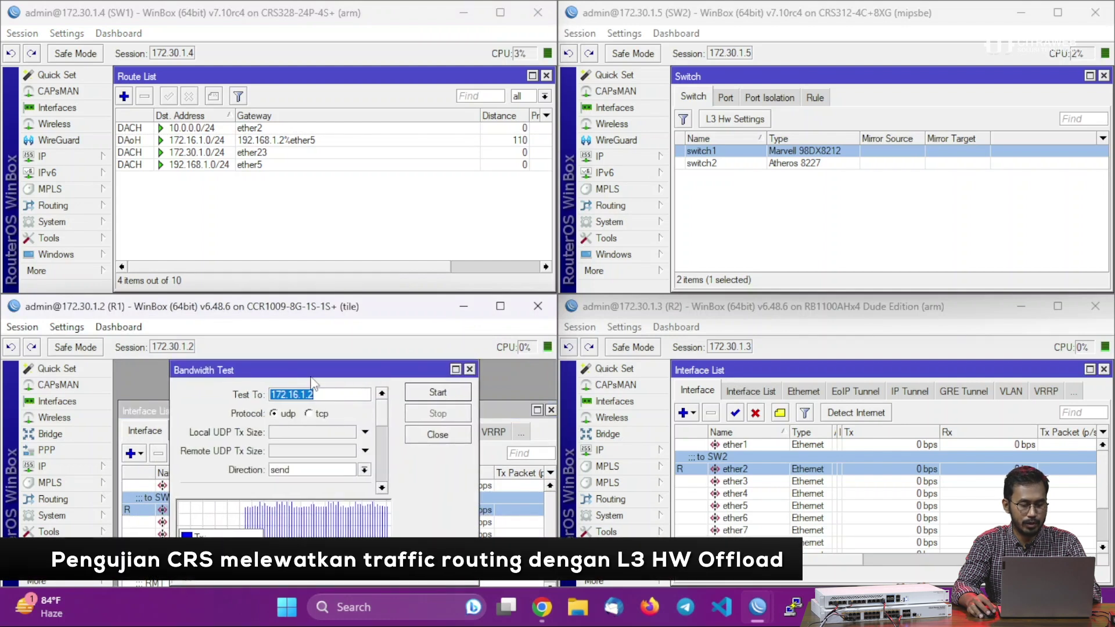
scroll(381, 423, "down", 2)
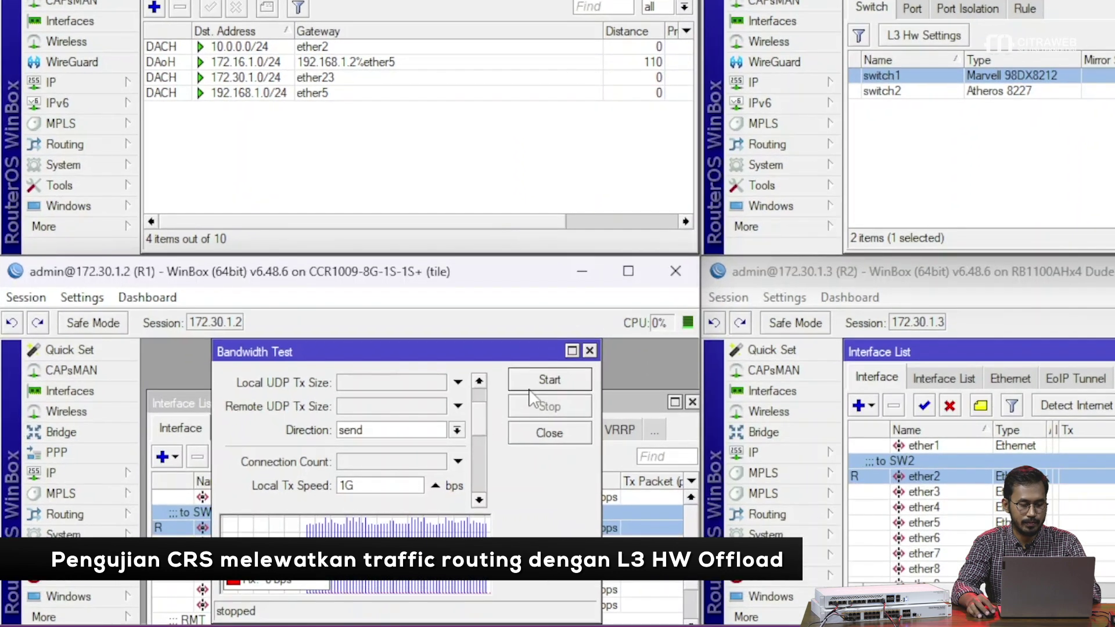
left_click(418, 399)
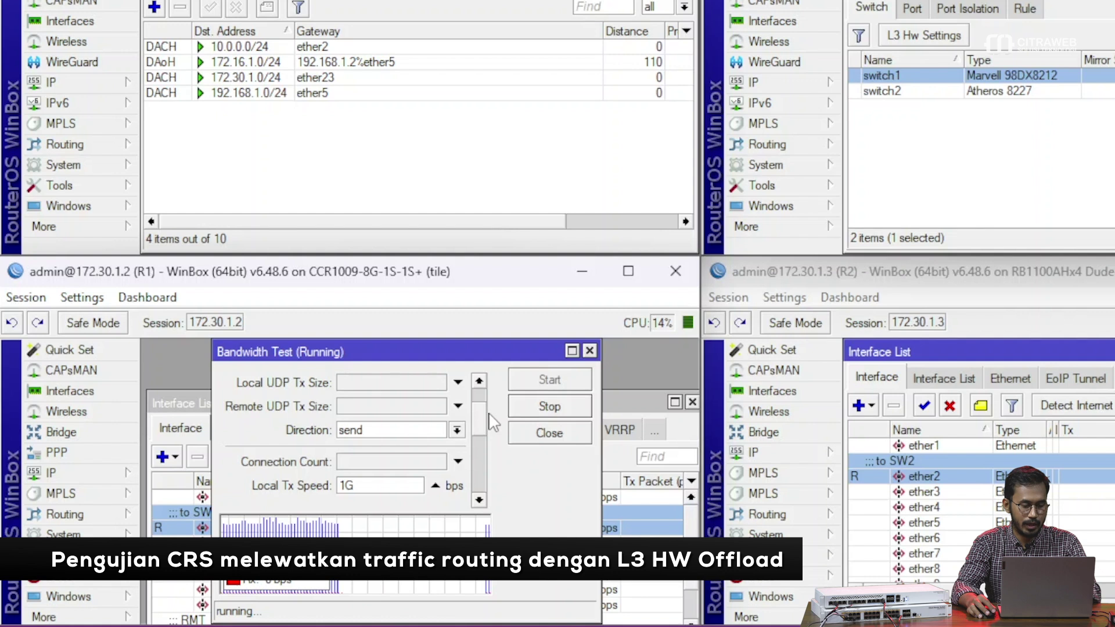
Examine the running test's current Tx/Rx rate, and bring R1's interface list forward to check ether2 traffic.
left_click_drag(487, 416, 486, 491)
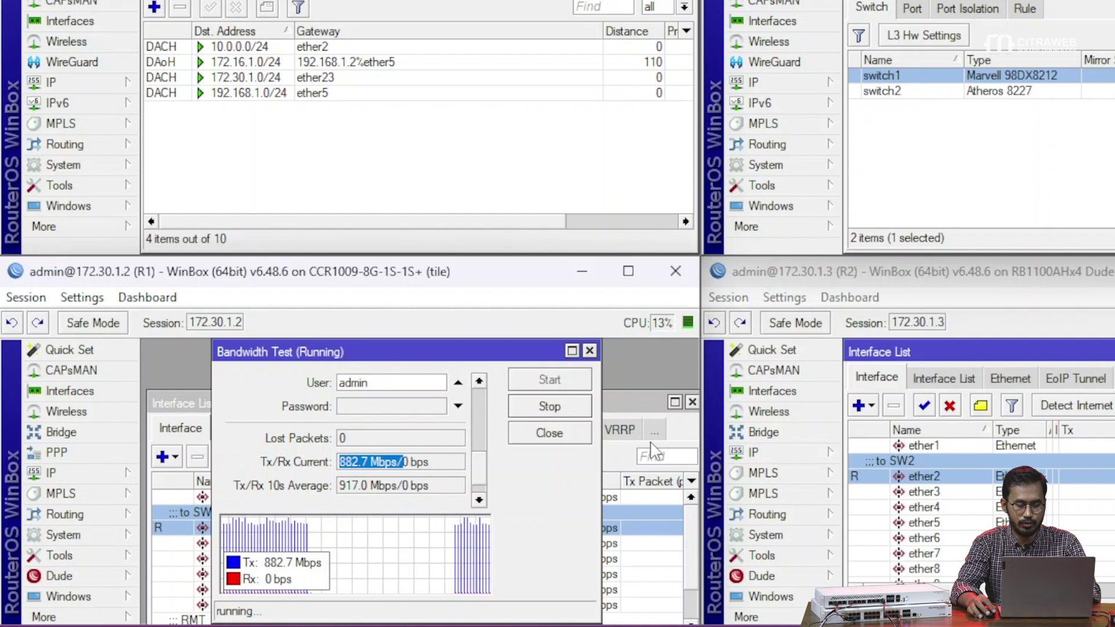
left_click_drag(637, 406, 634, 355)
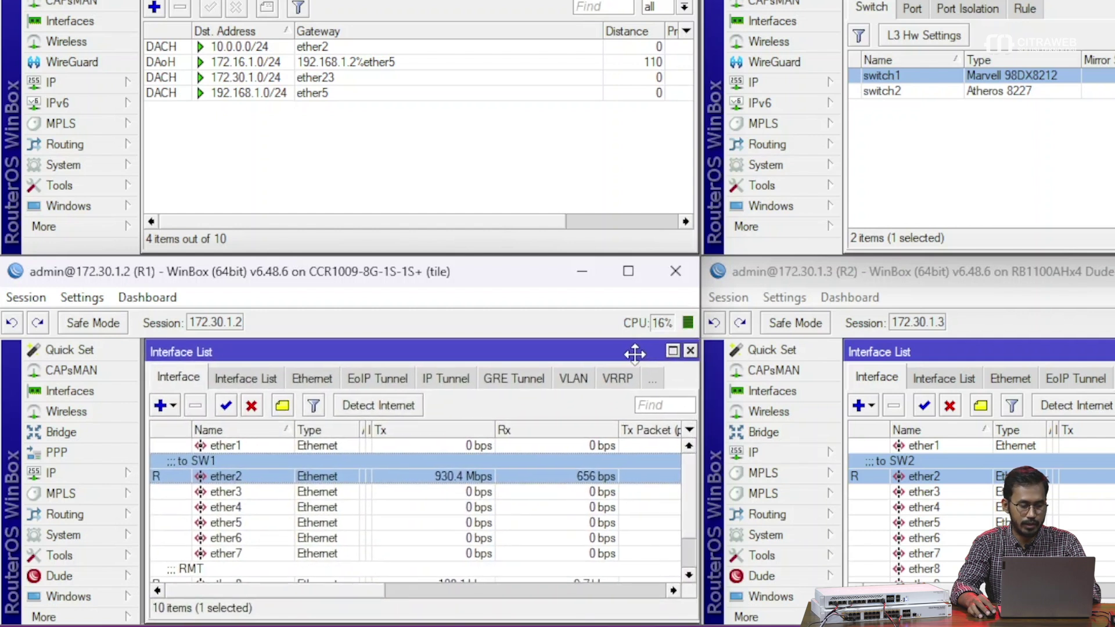